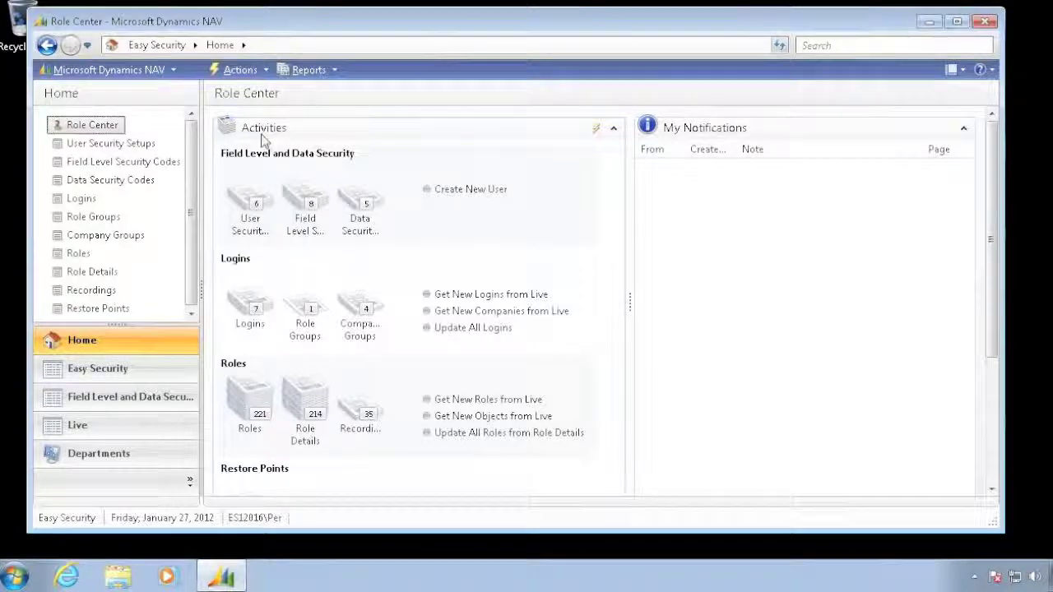
- Open the Actions menu on the Easy Security Role Center to list security tasks and setup pages
{"action": "left_click", "coordinate": [238, 69]}
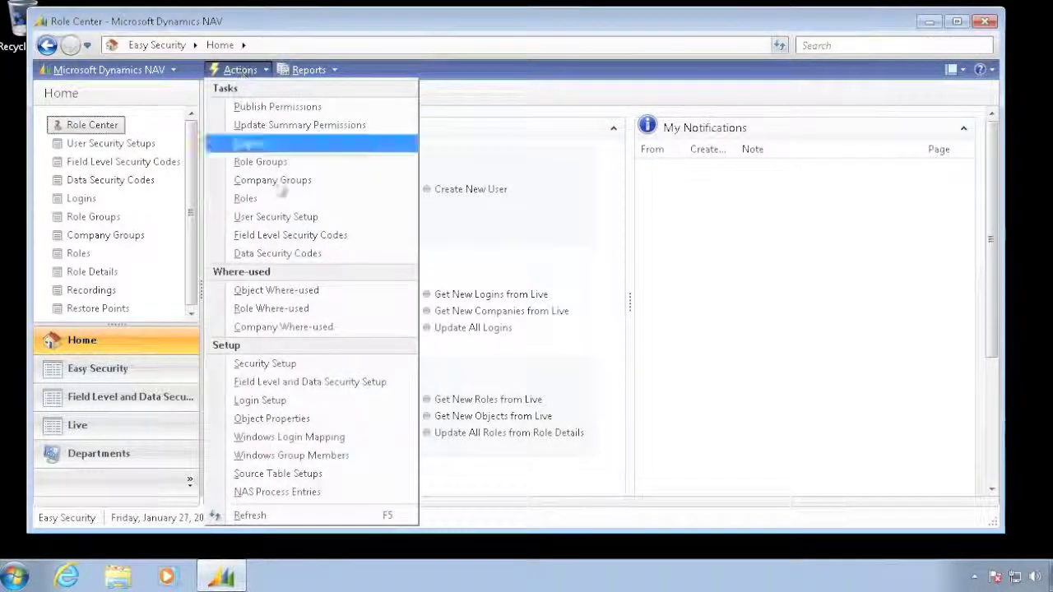
- Add NAS process entry 3 with type Copy FLADS Setup Data
{"action": "left_click", "coordinate": [280, 492]}
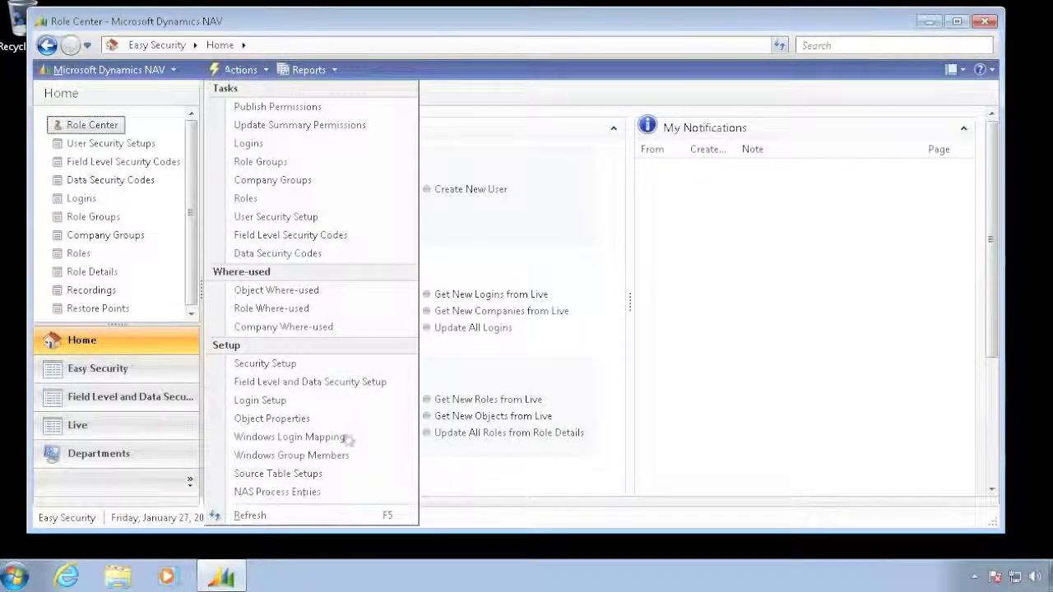
{"action": "key", "text": "Down"}
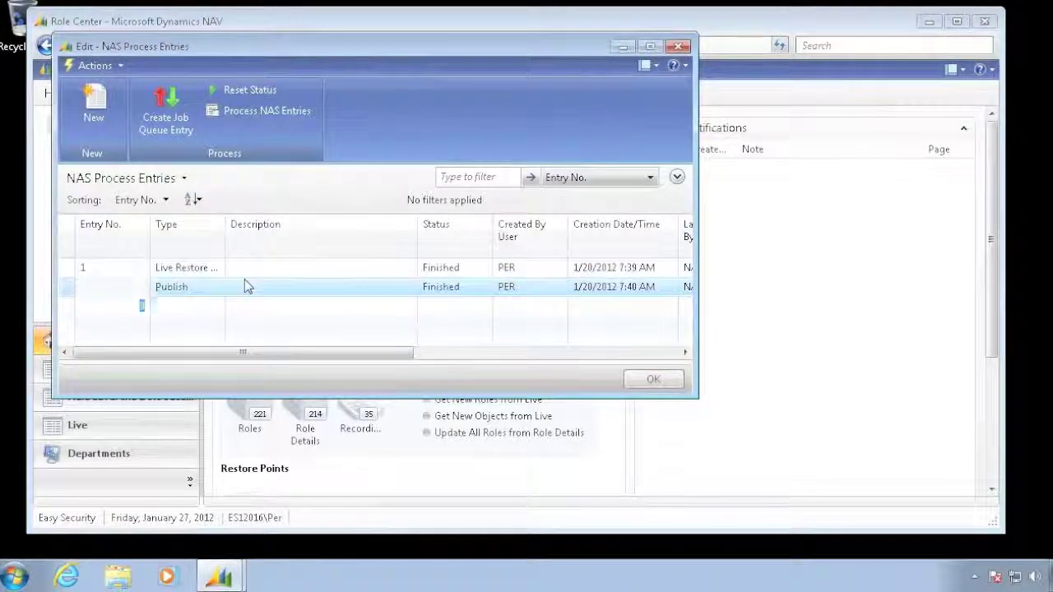
{"action": "key", "text": "Down"}
{"action": "key", "text": "Tab"}
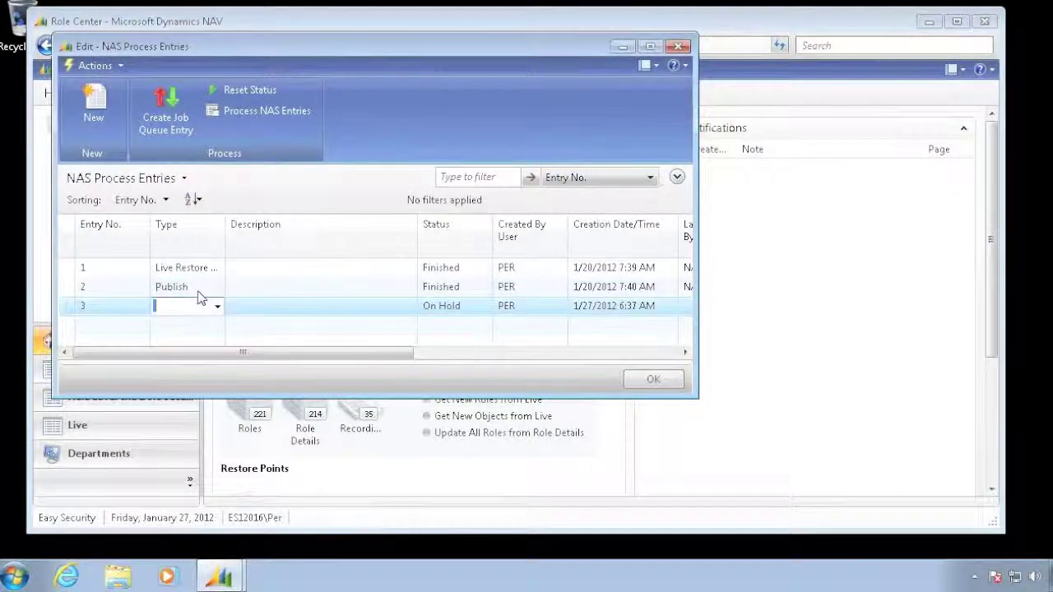
{"action": "left_click", "coordinate": [219, 307]}
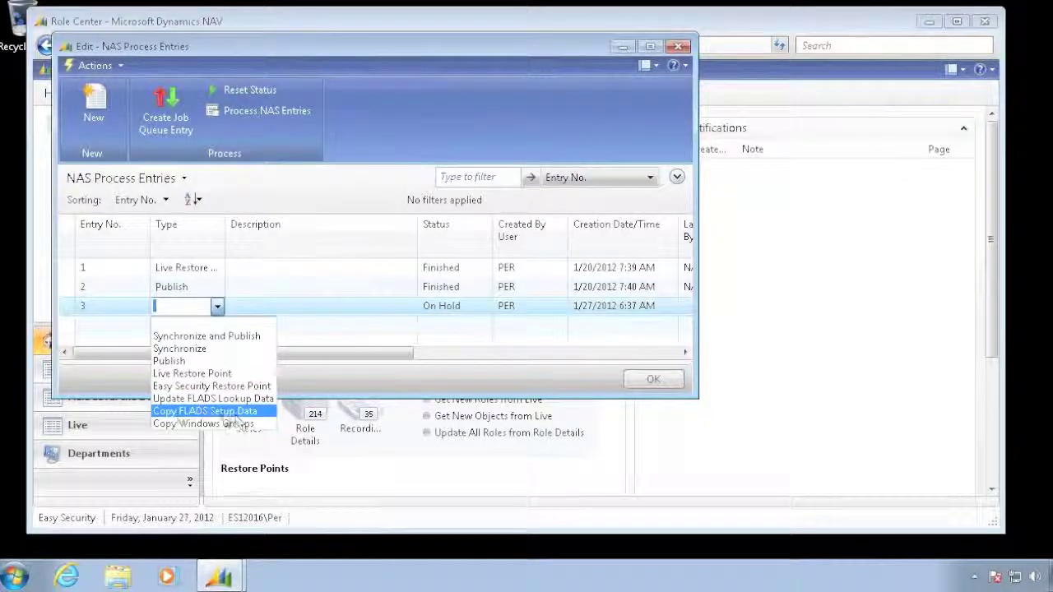
{"action": "left_click", "coordinate": [227, 411]}
{"action": "left_click", "coordinate": [344, 309]}
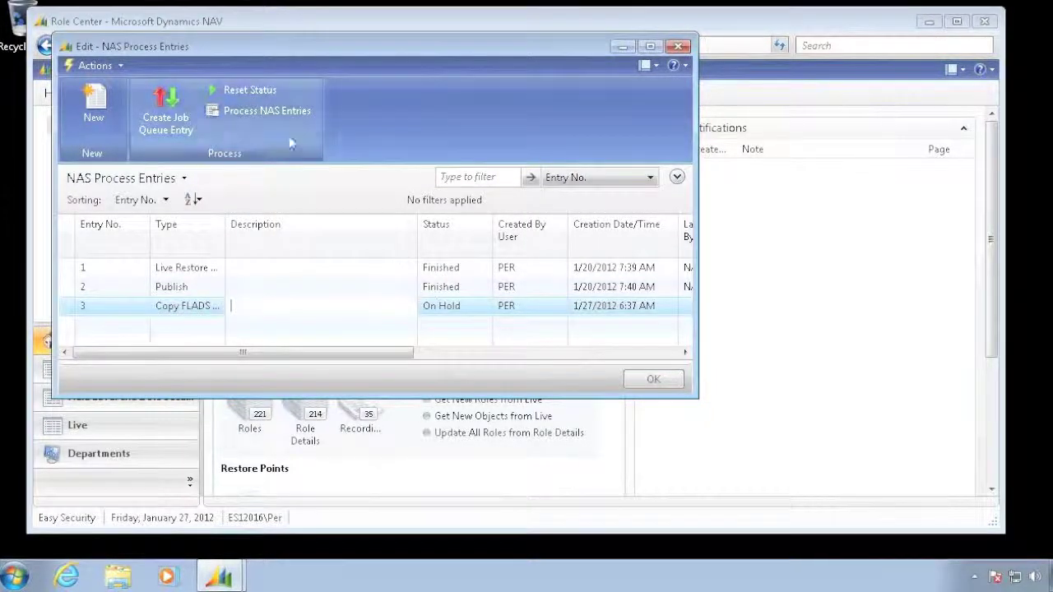
- Create and confirm a job queue entry for process entry 3
{"action": "left_click", "coordinate": [237, 93]}
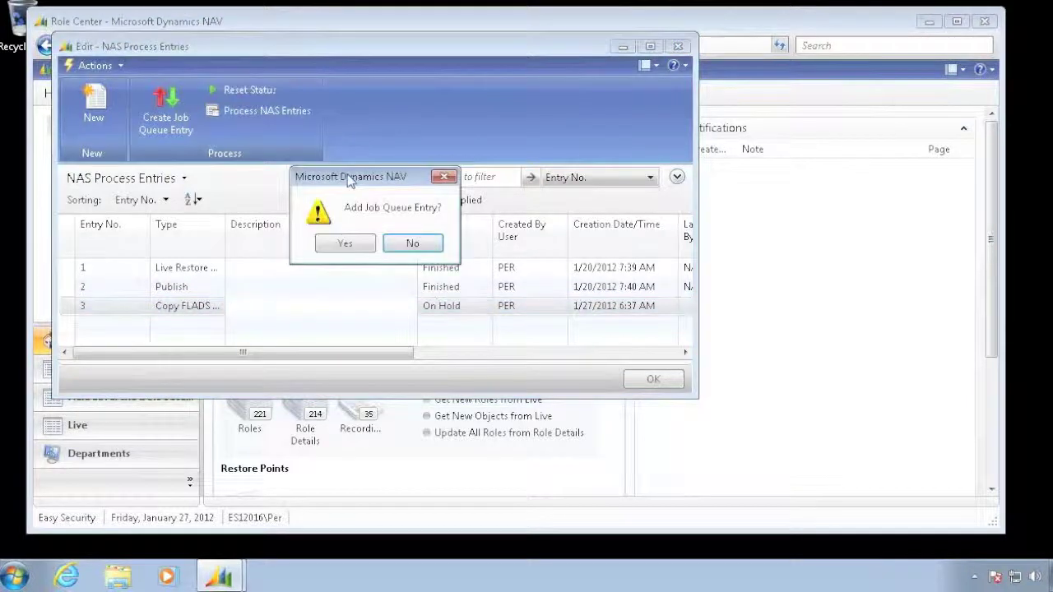
{"action": "left_click", "coordinate": [345, 245]}
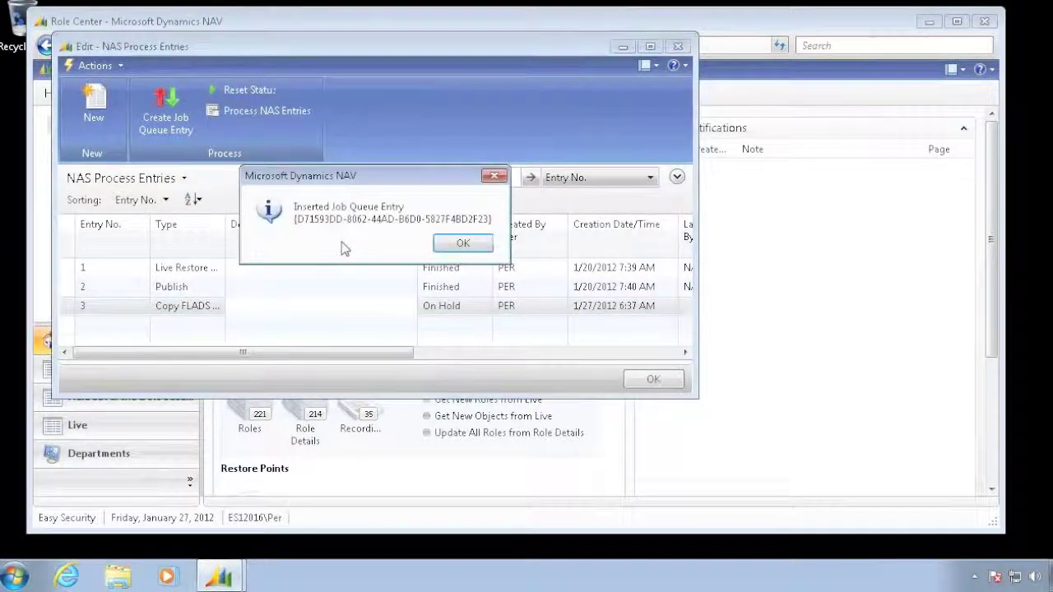
{"action": "key", "text": "Return"}
{"action": "key", "text": "Up"}
{"action": "key", "text": "Up"}
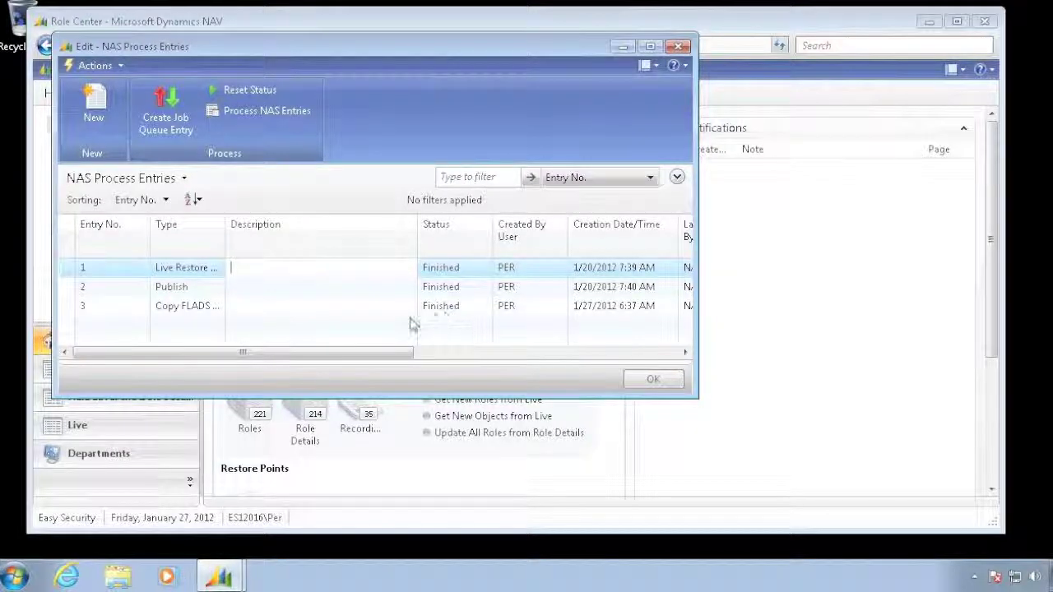
- Launch Event Viewer by searching 'event' and open the Windows Logs Application log
{"action": "key", "text": "super"}
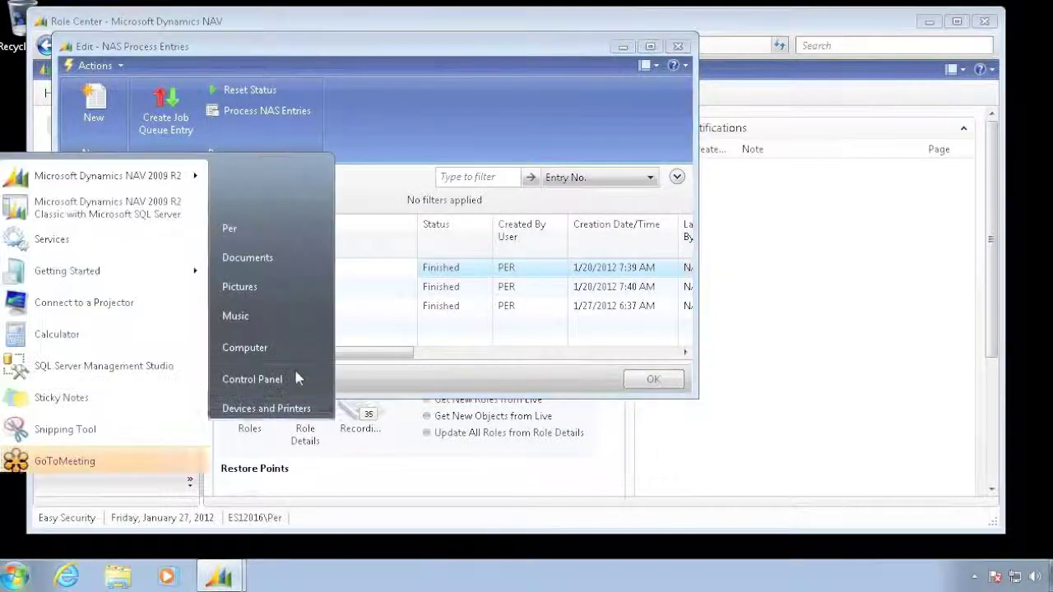
{"action": "type", "text": "event"}
{"action": "key", "text": "Return"}
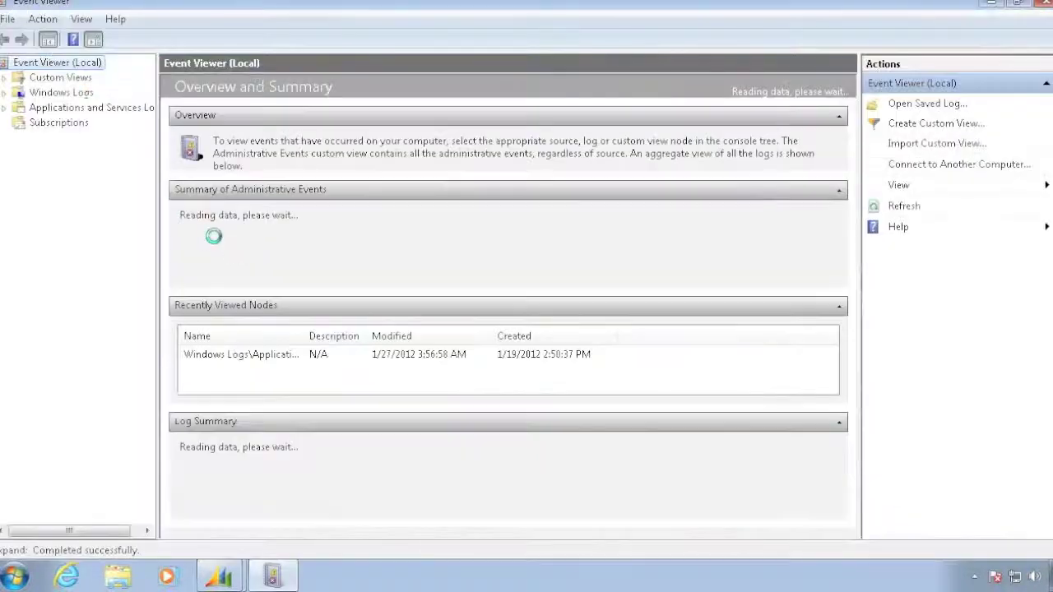
{"action": "left_click", "coordinate": [5, 93]}
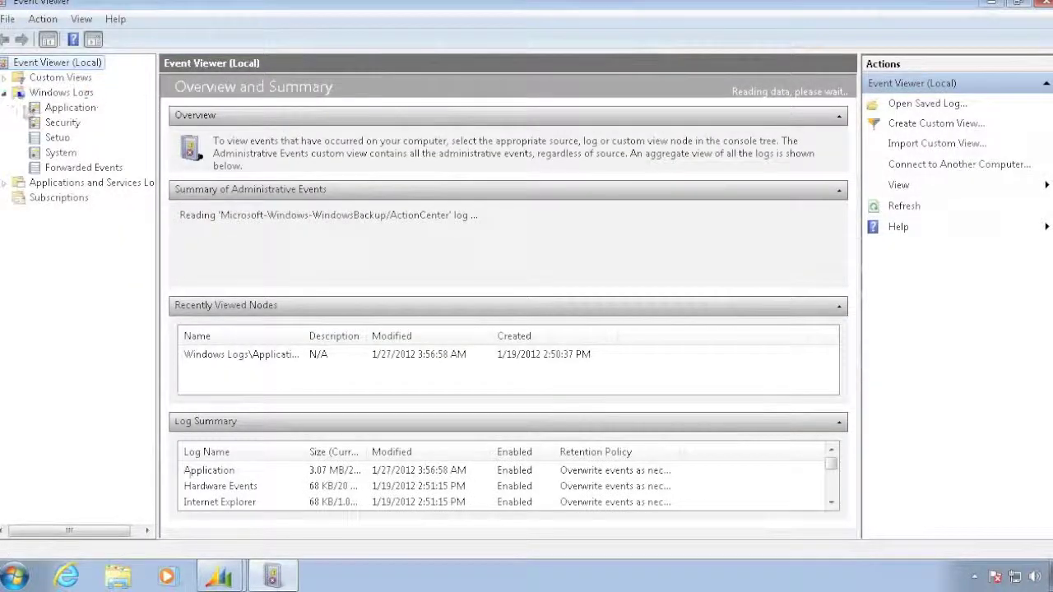
{"action": "left_click", "coordinate": [51, 113]}
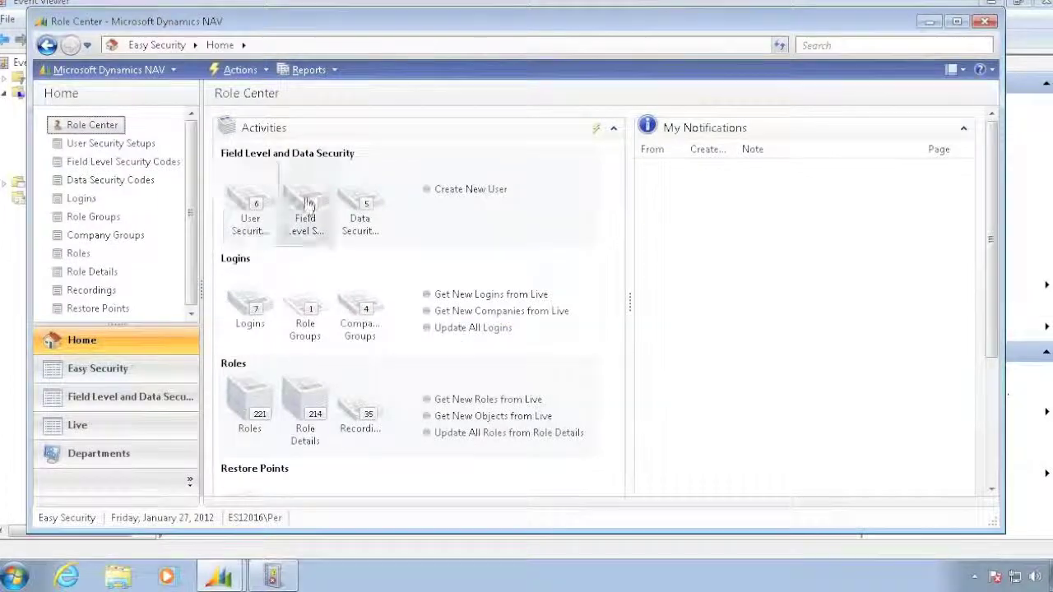
- Add code FOREIGN on source table 18, described 'FOREIGN Customers Only', and view its objects
{"action": "left_click", "coordinate": [359, 210]}
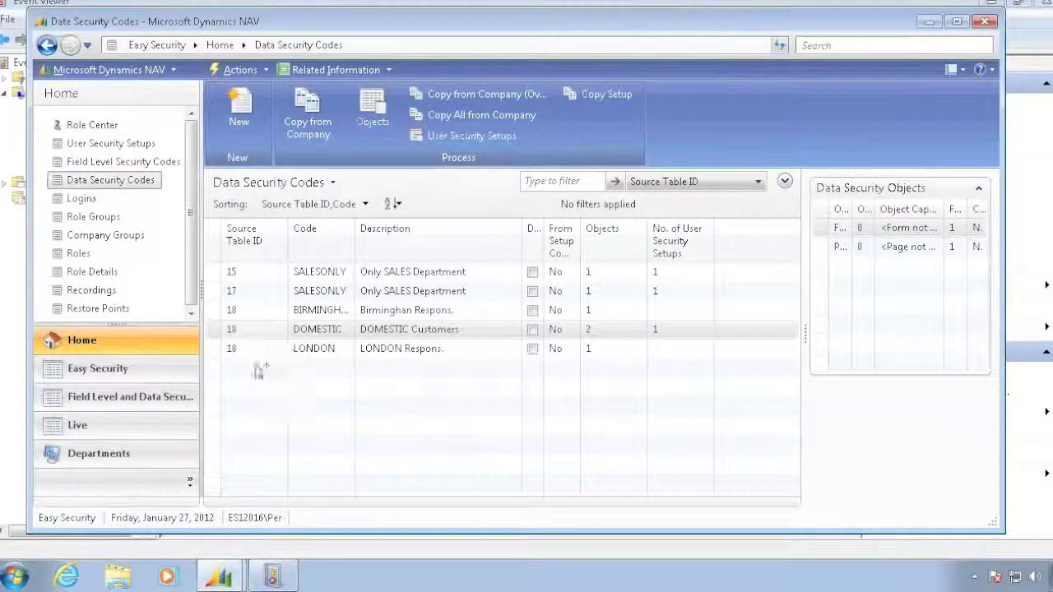
{"action": "left_click", "coordinate": [241, 113]}
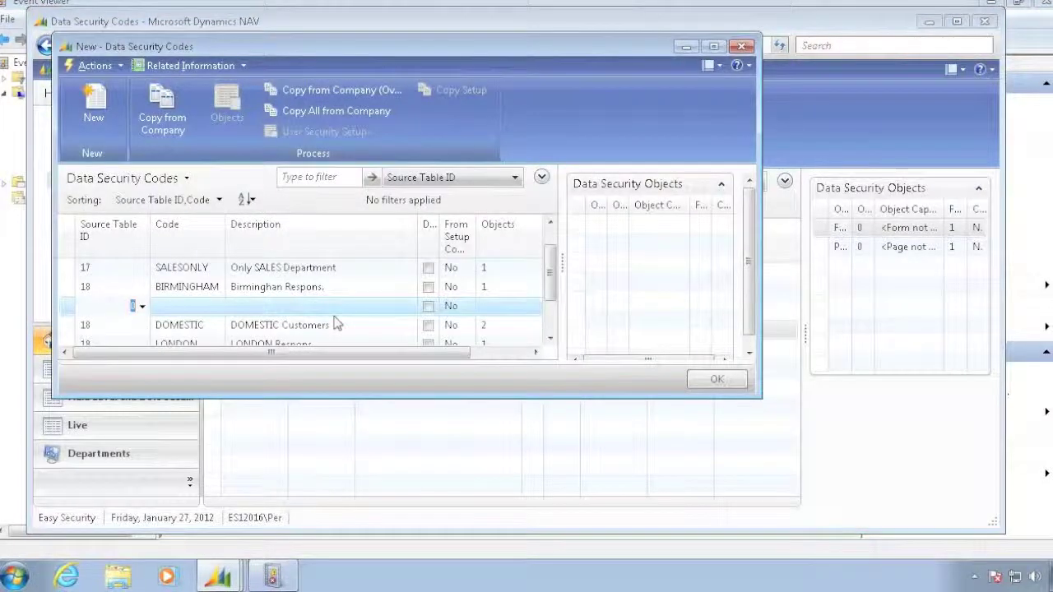
{"action": "type", "text": "18"}
{"action": "key", "text": "Tab"}
{"action": "type", "text": "f"}
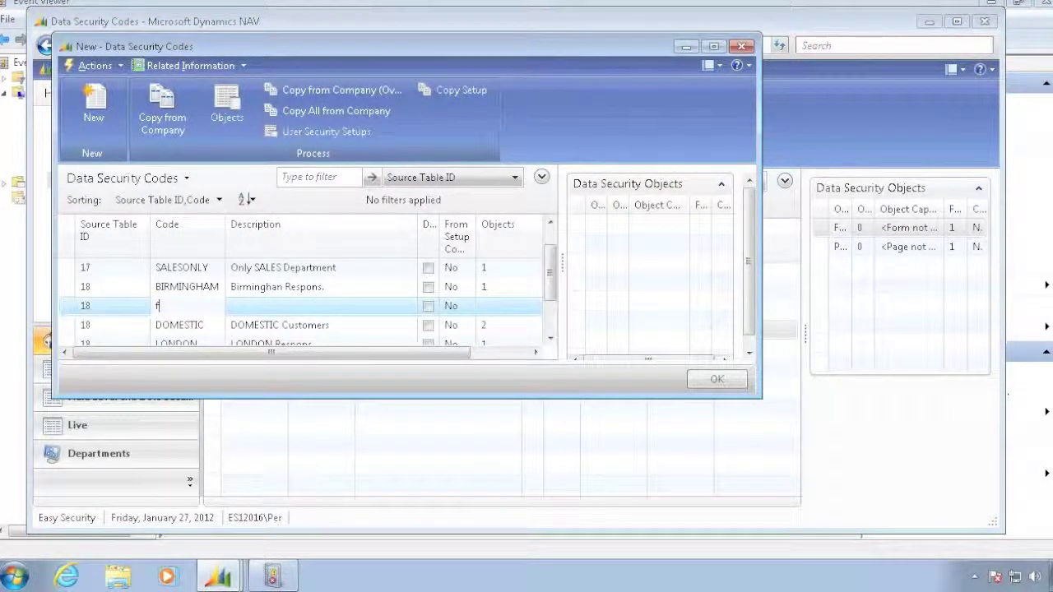
{"action": "type", "text": "oreign"}
{"action": "key", "text": "Tab"}
{"action": "type", "text": "F"}
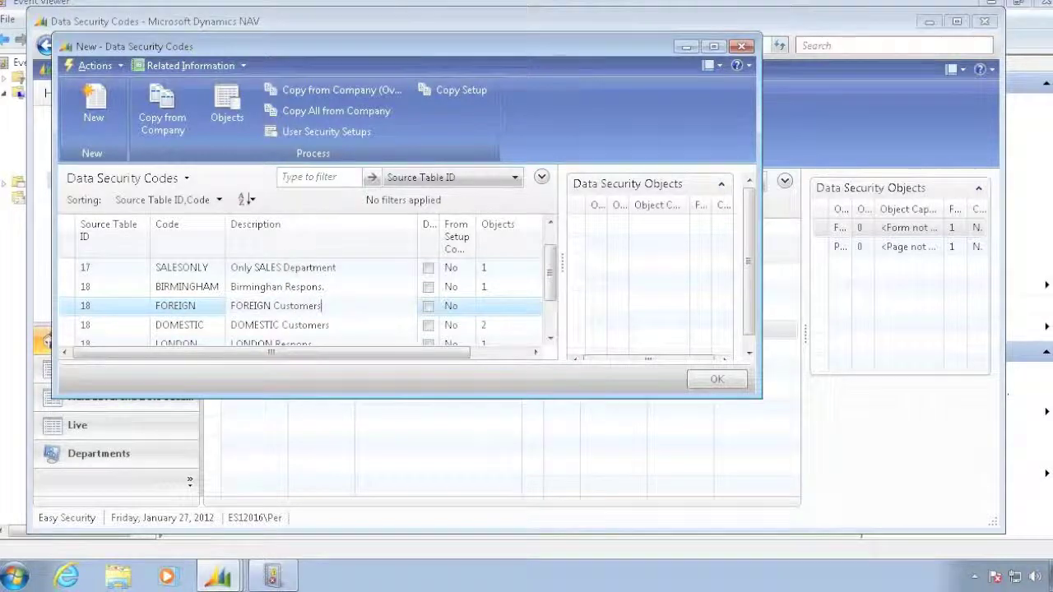
{"action": "type", "text": "OREIGN Customers Only"}
{"action": "key", "text": "Tab"}
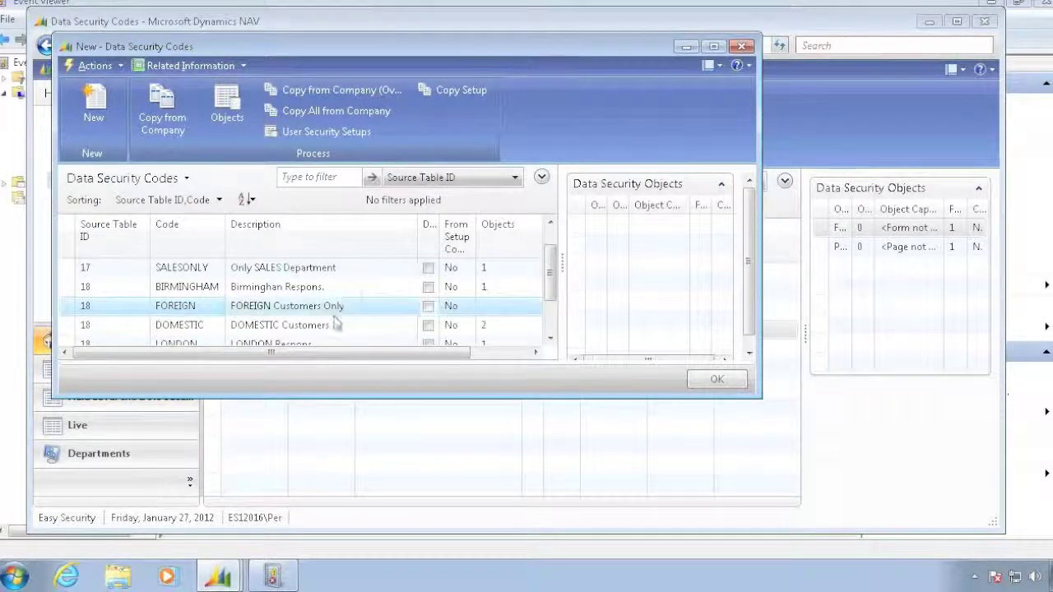
{"action": "left_click", "coordinate": [228, 121]}
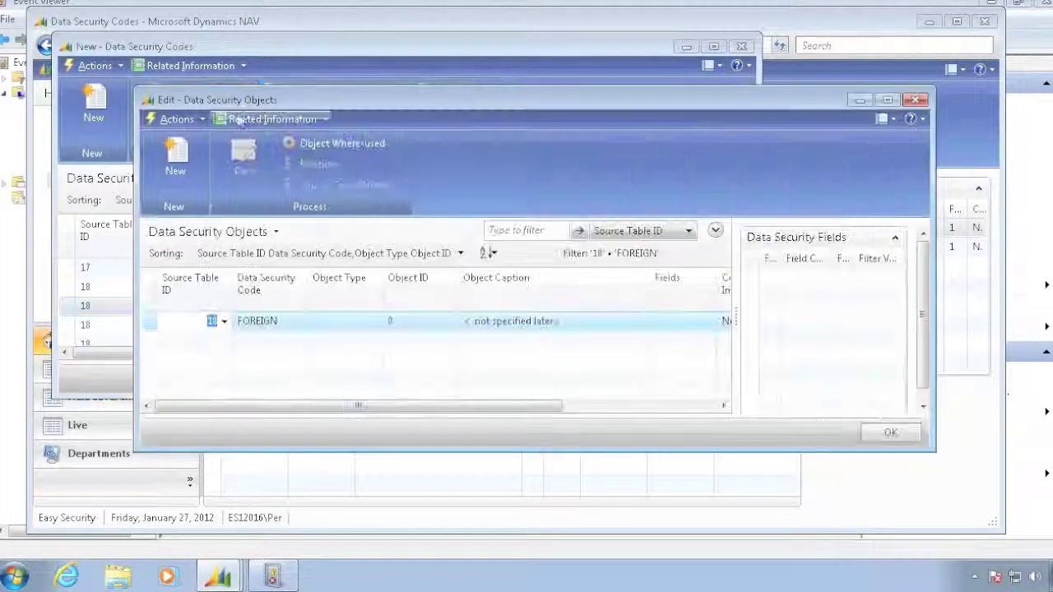
- Add a Form object copying DOMESTIC's filter, changing the Customer Posting Group value to FOREIGN
{"action": "left_click", "coordinate": [364, 329]}
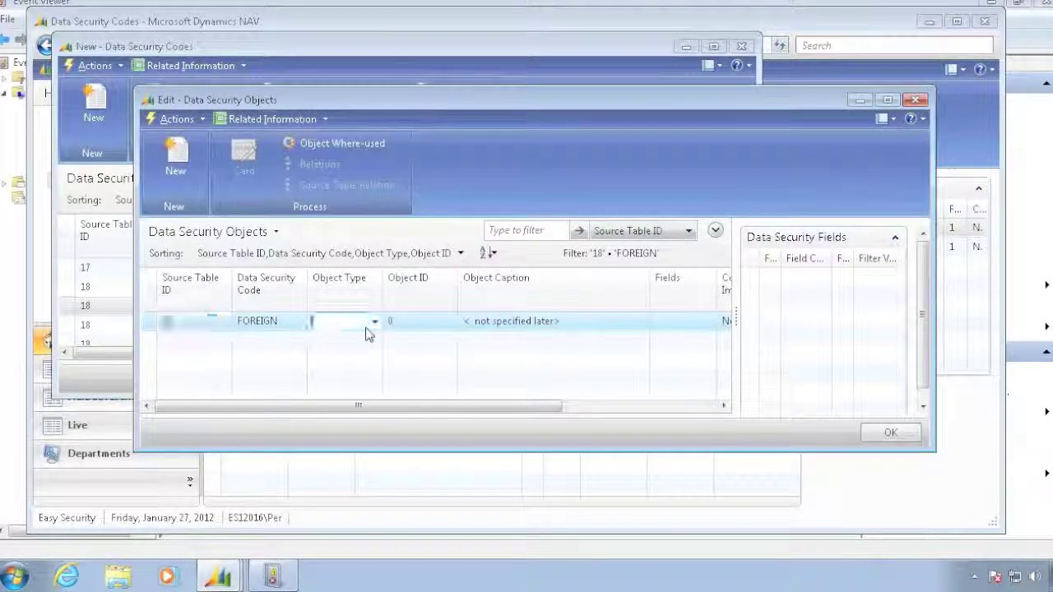
{"action": "key", "text": "Tab"}
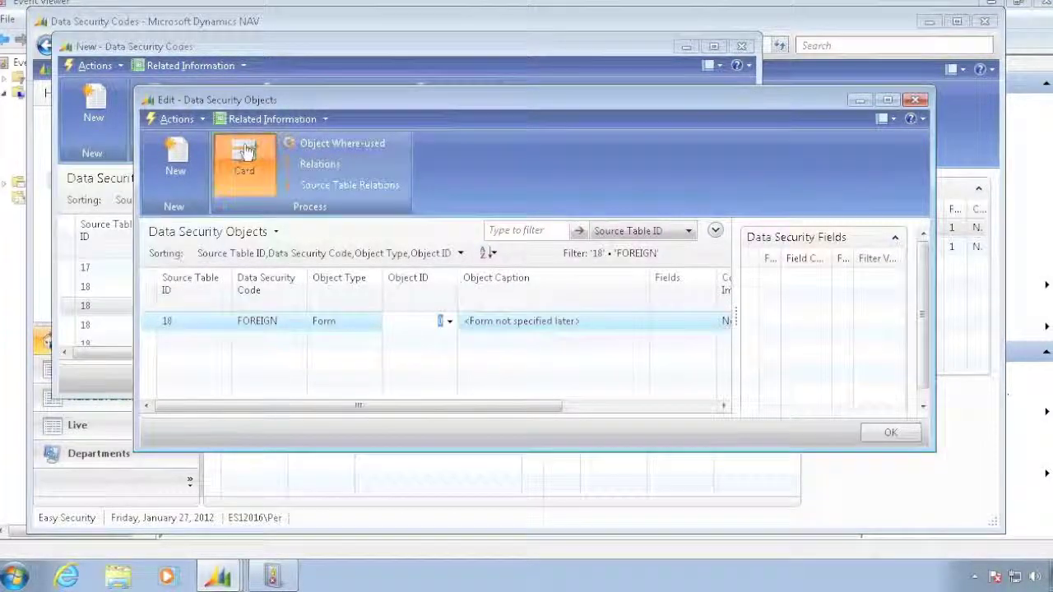
{"action": "left_click", "coordinate": [245, 160]}
{"action": "left_click", "coordinate": [198, 86]}
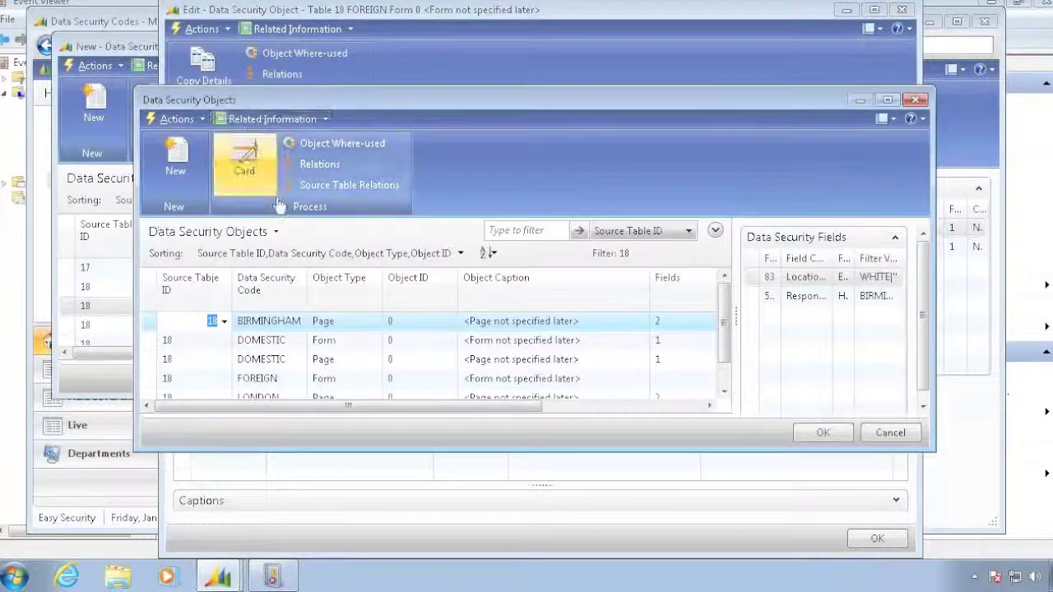
{"action": "left_click", "coordinate": [271, 340]}
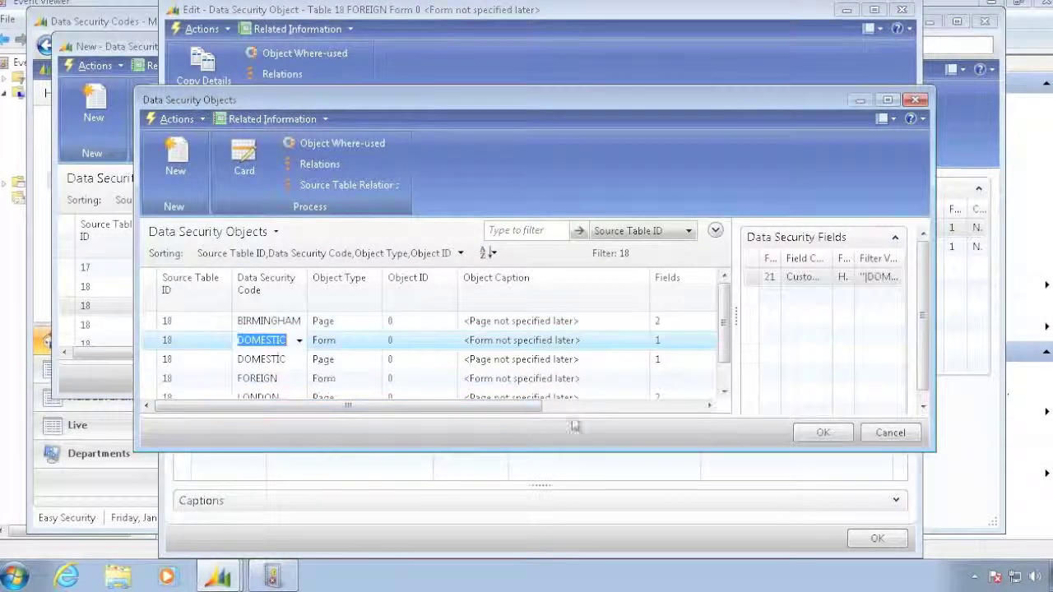
{"action": "left_click", "coordinate": [822, 433]}
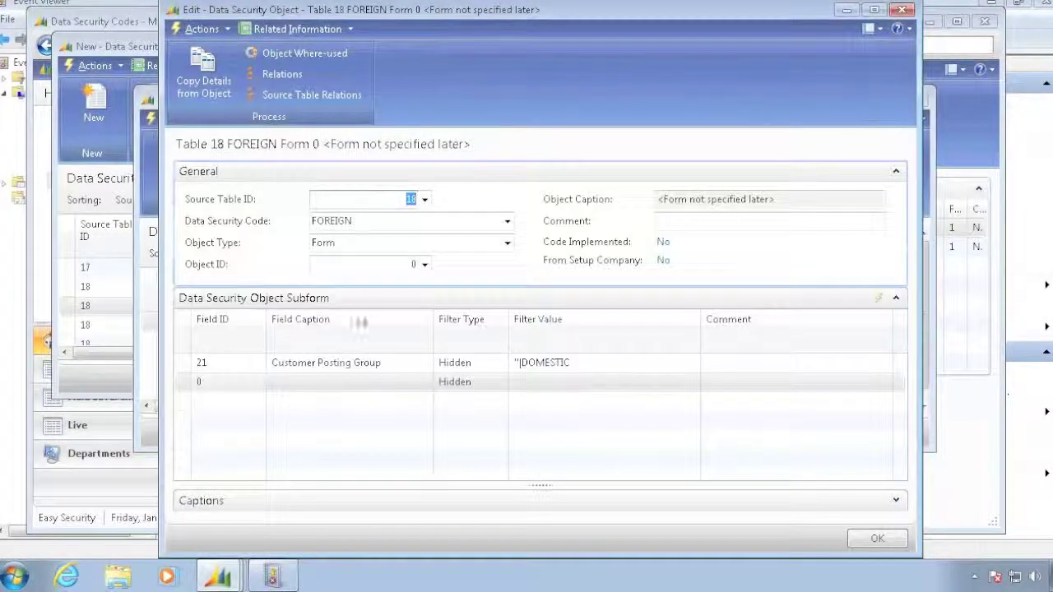
{"action": "left_click", "coordinate": [581, 363]}
{"action": "left_click_drag", "start_coordinate": [519, 363], "coordinate": [574, 364]}
{"action": "type", "text": "FOREIGN"}
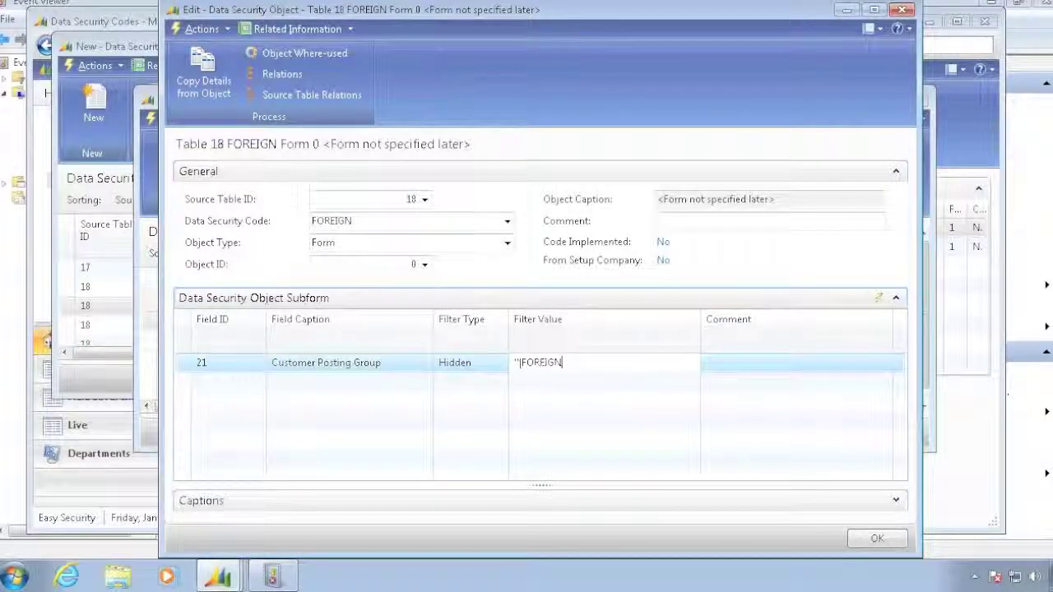
{"action": "key", "text": "Return"}
{"action": "key", "text": "Escape"}
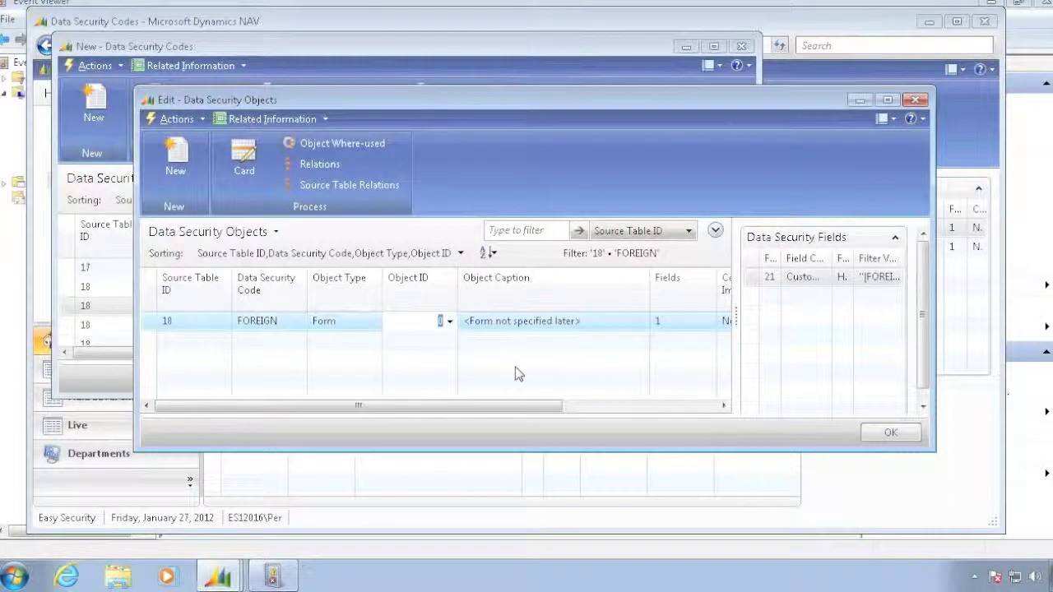
- Add a Page object copying the FOREIGN form object's filter lines for table 18
{"action": "key", "text": "Down"}
{"action": "type", "text": "p"}
{"action": "key", "text": "Tab"}
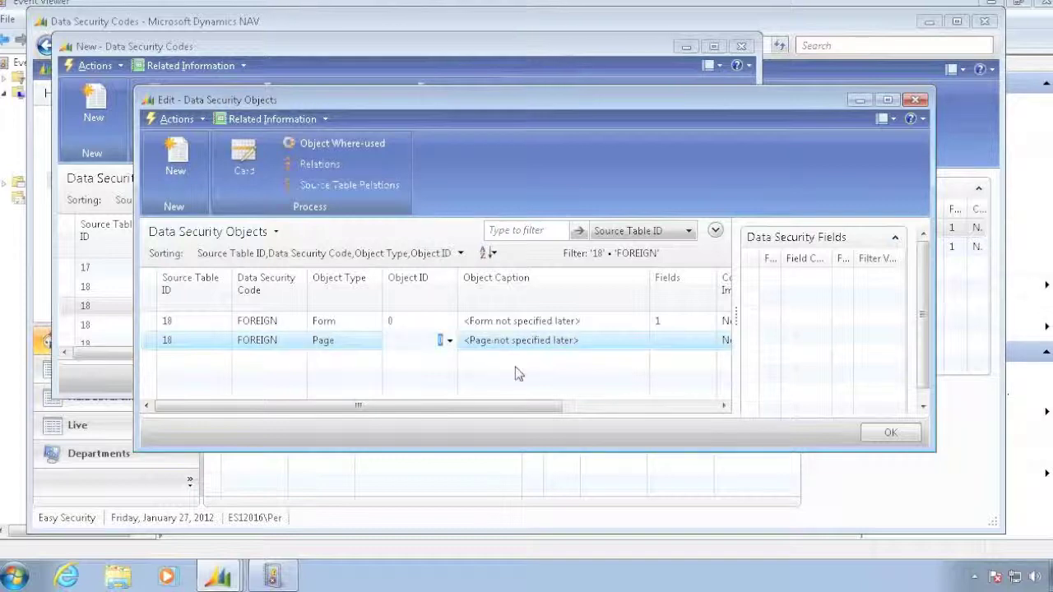
{"action": "left_click", "coordinate": [250, 170]}
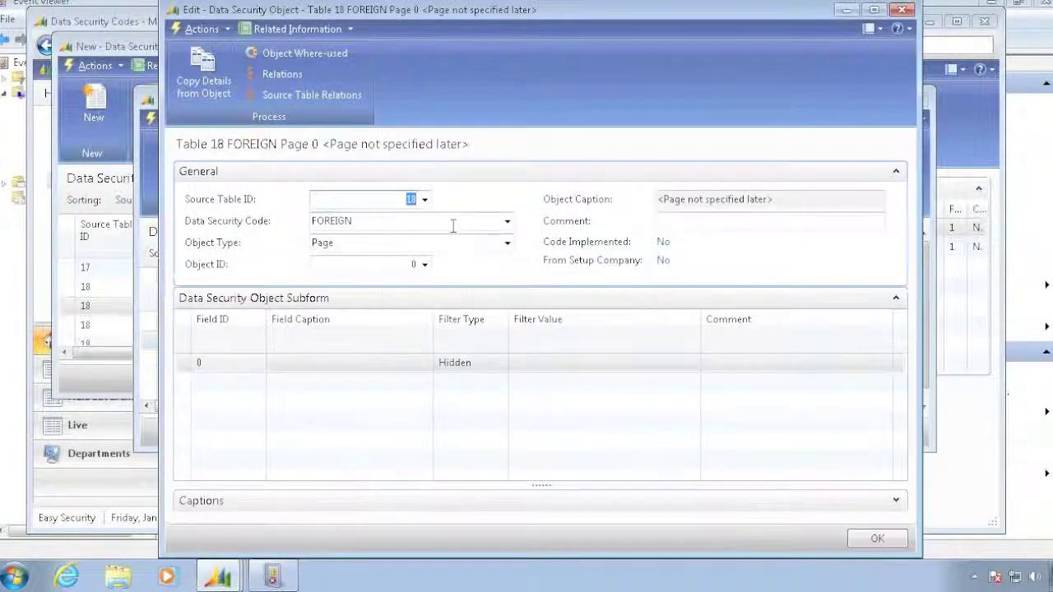
{"action": "left_click", "coordinate": [204, 74]}
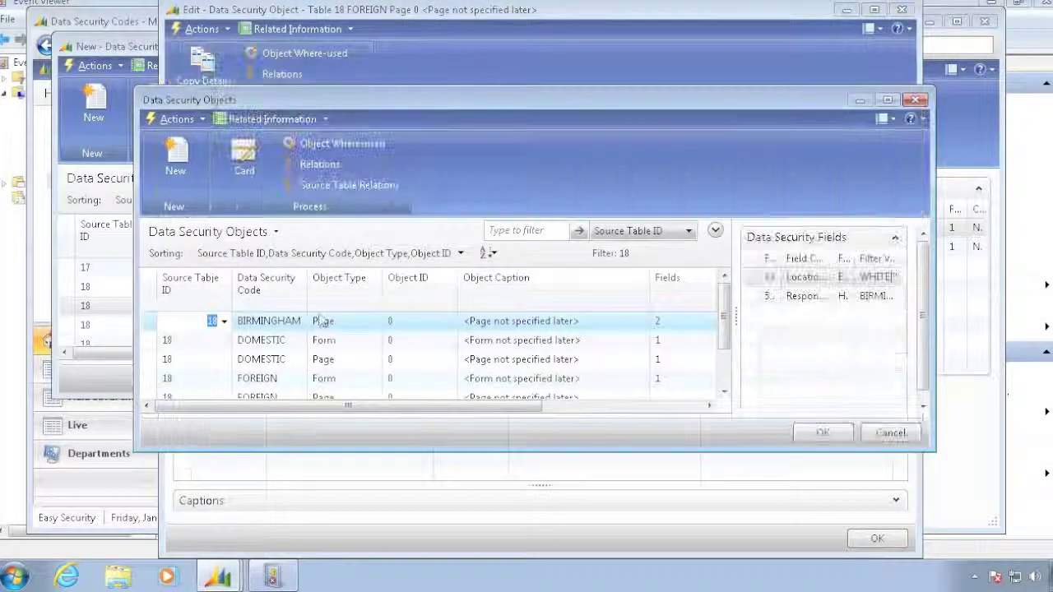
{"action": "left_click", "coordinate": [280, 379]}
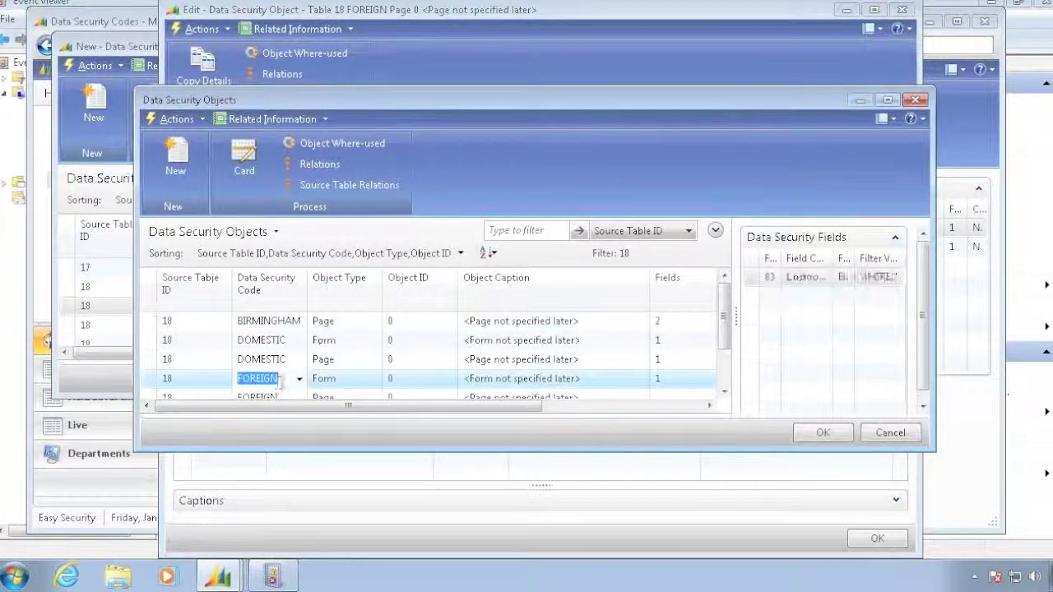
{"action": "double_click", "coordinate": [368, 383]}
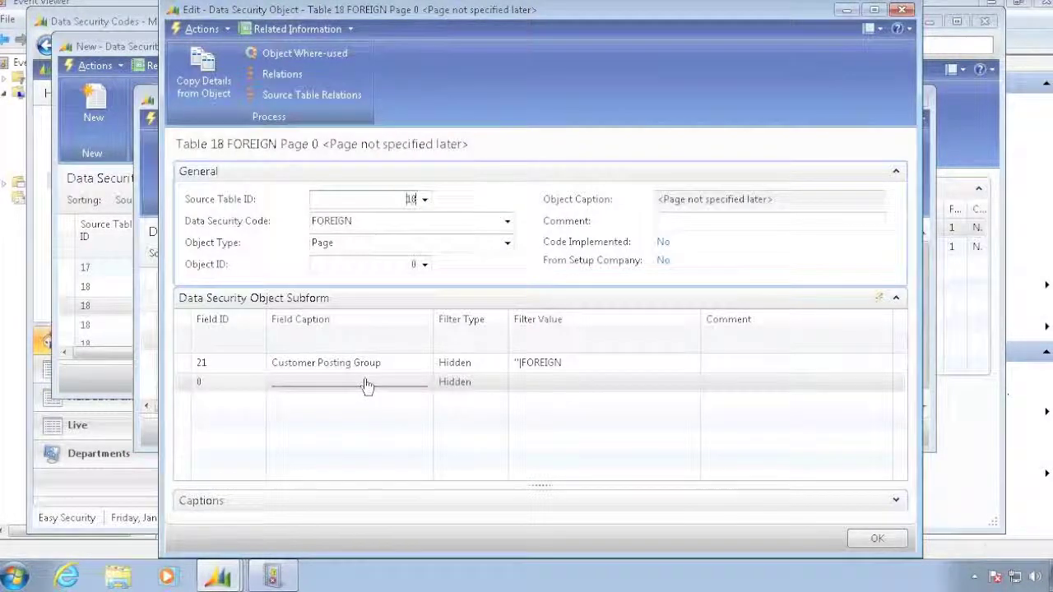
{"action": "key", "text": "Tab"}
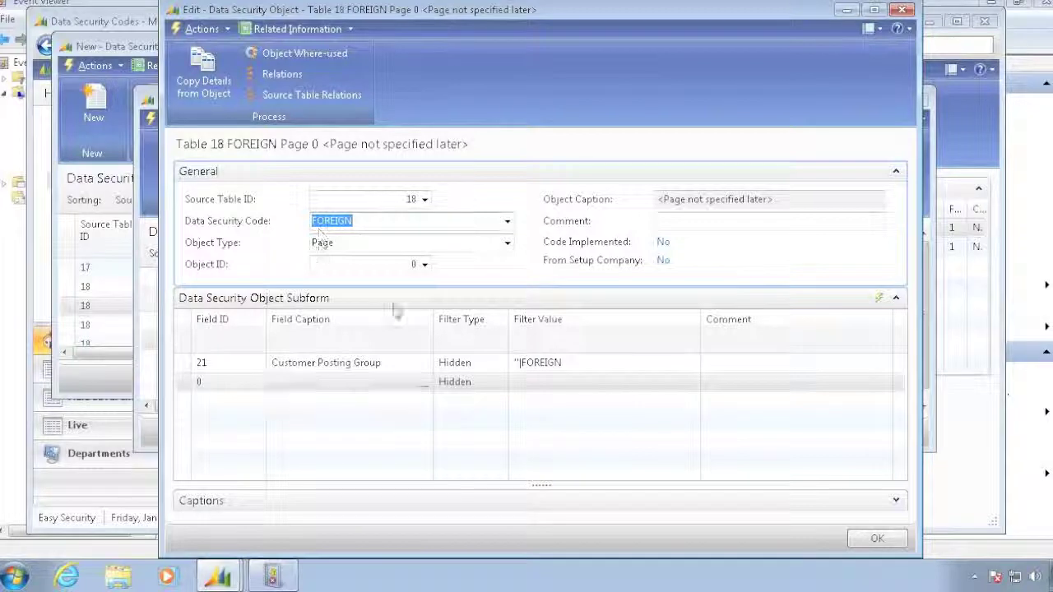
{"action": "key", "text": "Escape"}
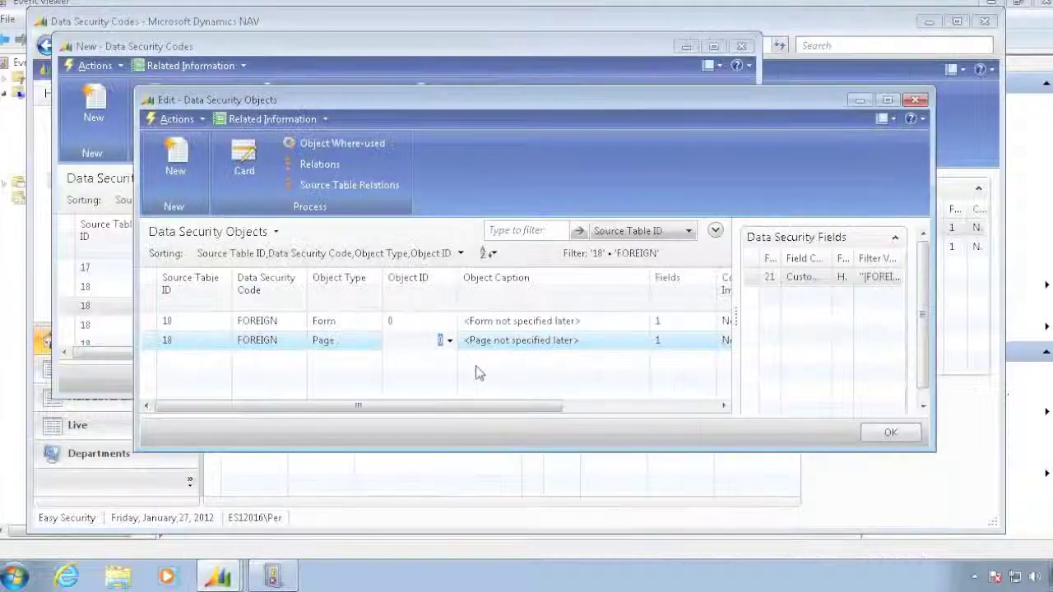
- Close the object and code windows and bring up the company switching options
{"action": "key", "text": "Escape"}
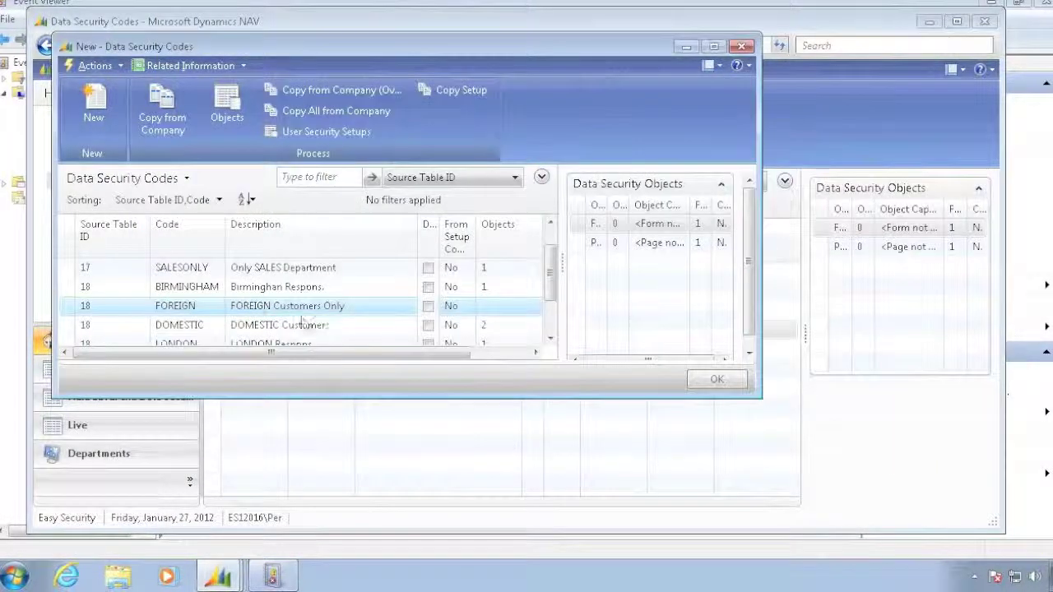
{"action": "key", "text": "Escape"}
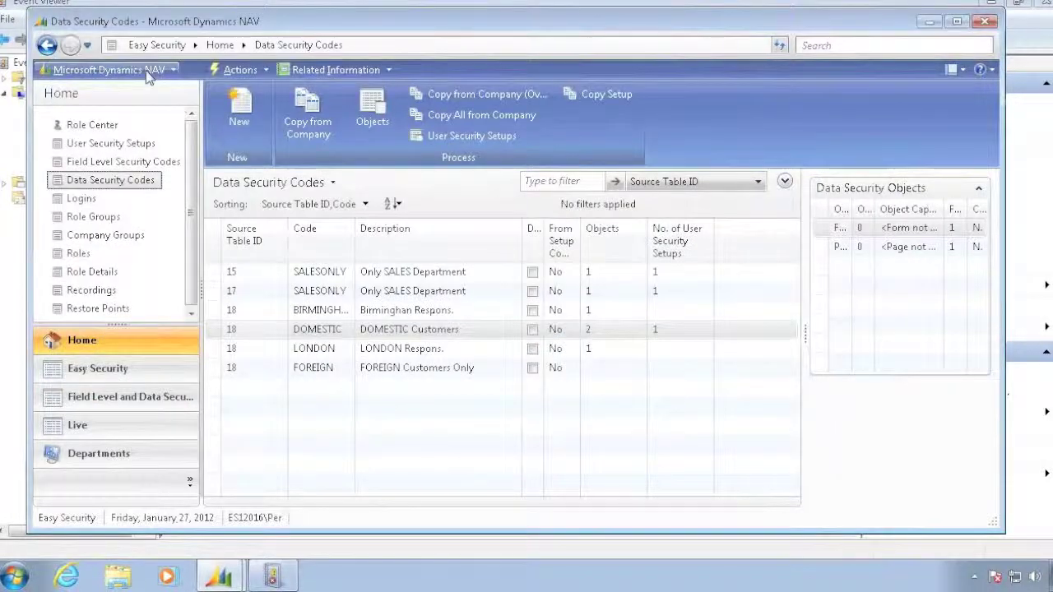
{"action": "left_click", "coordinate": [148, 71]}
- Switch to CRONUS Int. Work and view its Data Security Codes, which lack FOREIGN
{"action": "left_click", "coordinate": [107, 145]}
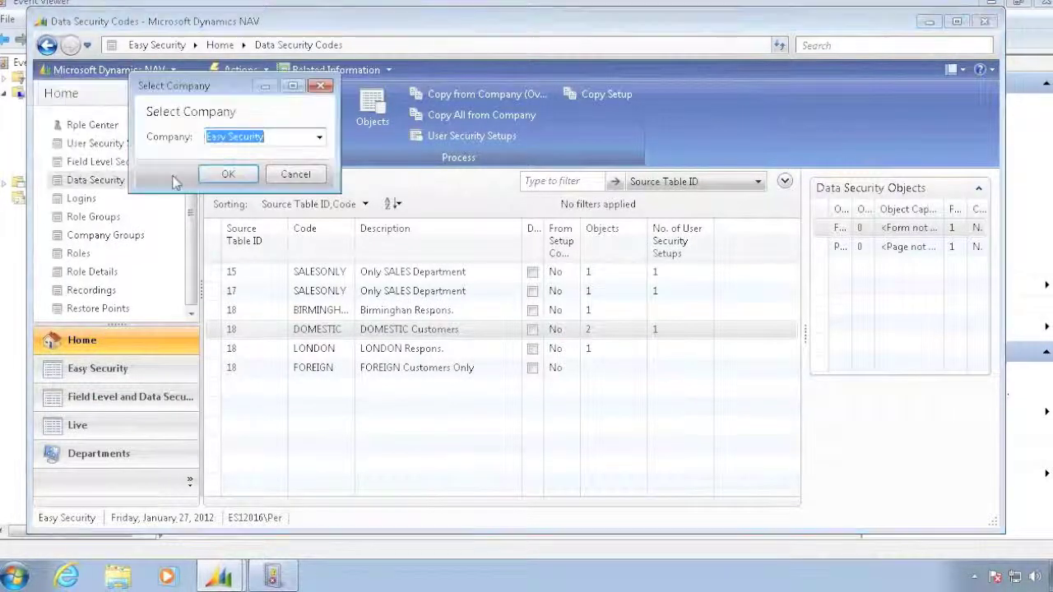
{"action": "left_click", "coordinate": [319, 137]}
{"action": "left_click", "coordinate": [251, 166]}
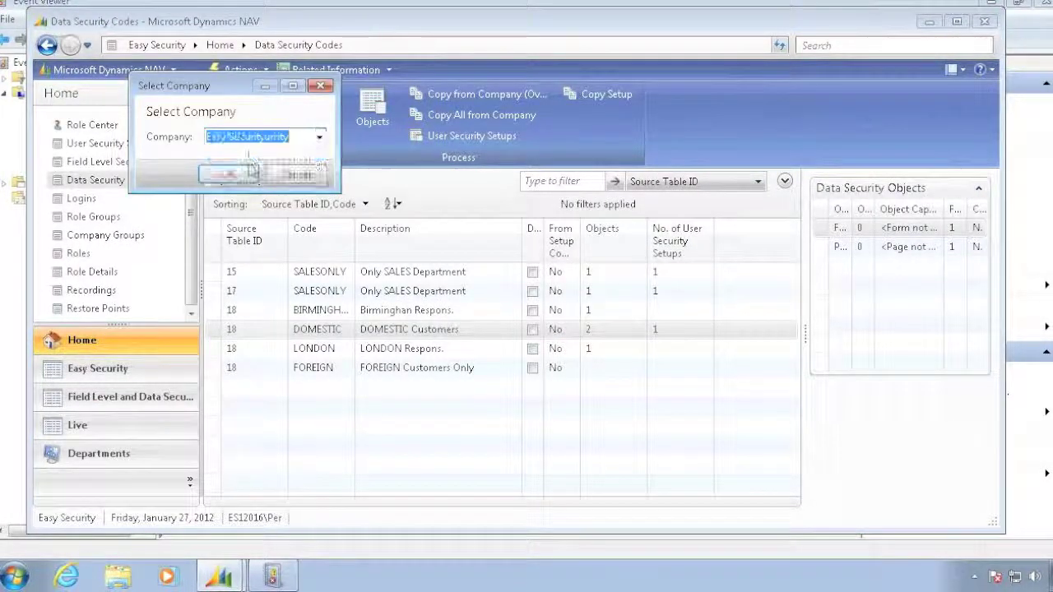
{"action": "left_click", "coordinate": [225, 174]}
{"action": "left_click", "coordinate": [633, 338]}
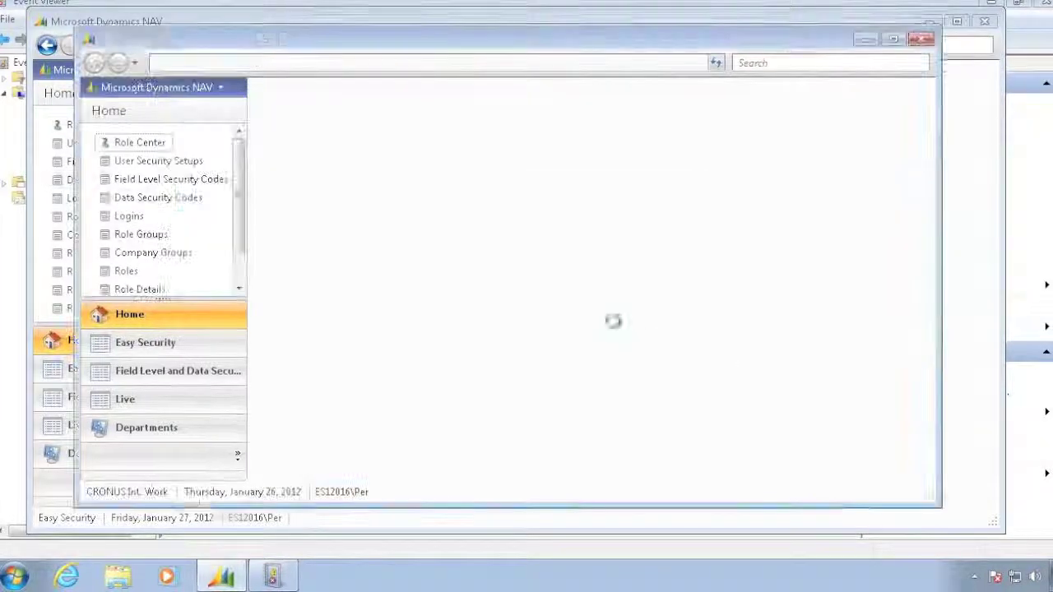
{"action": "left_click", "coordinate": [406, 222]}
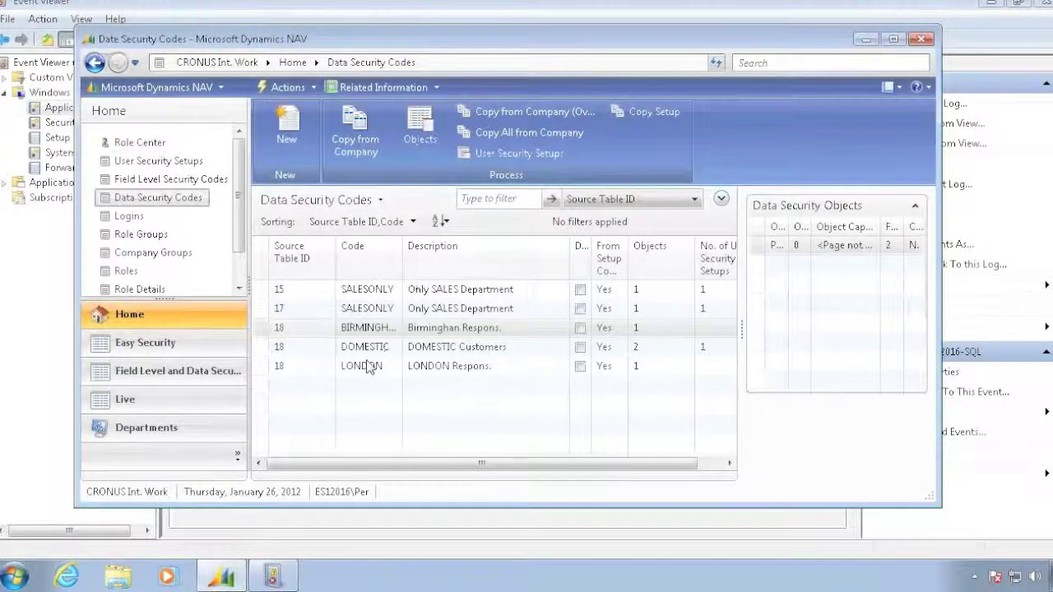
- Switch the company back to Easy Security
{"action": "left_click", "coordinate": [156, 87]}
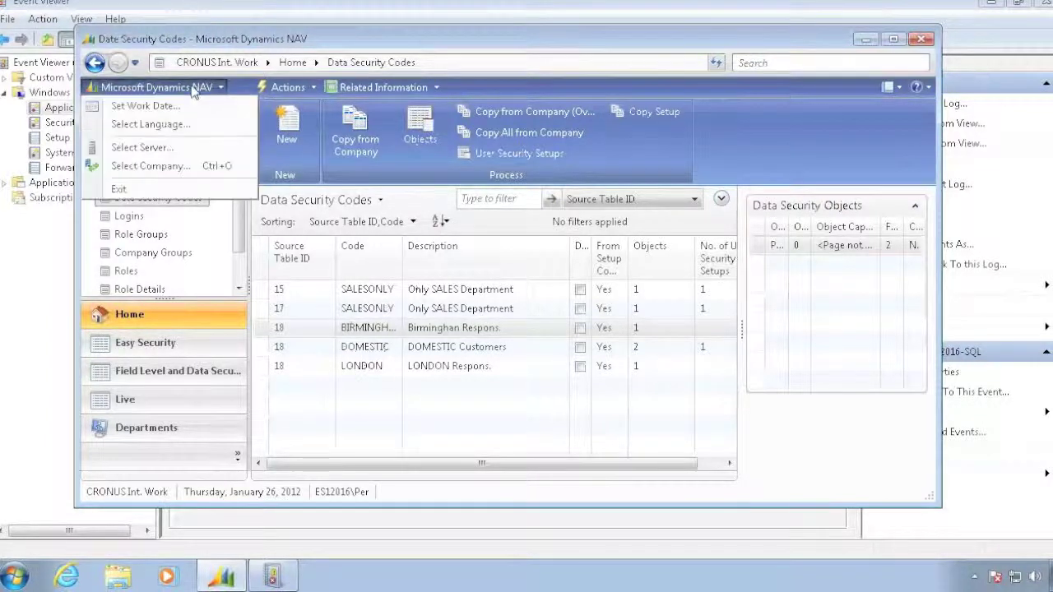
{"action": "left_click", "coordinate": [153, 168]}
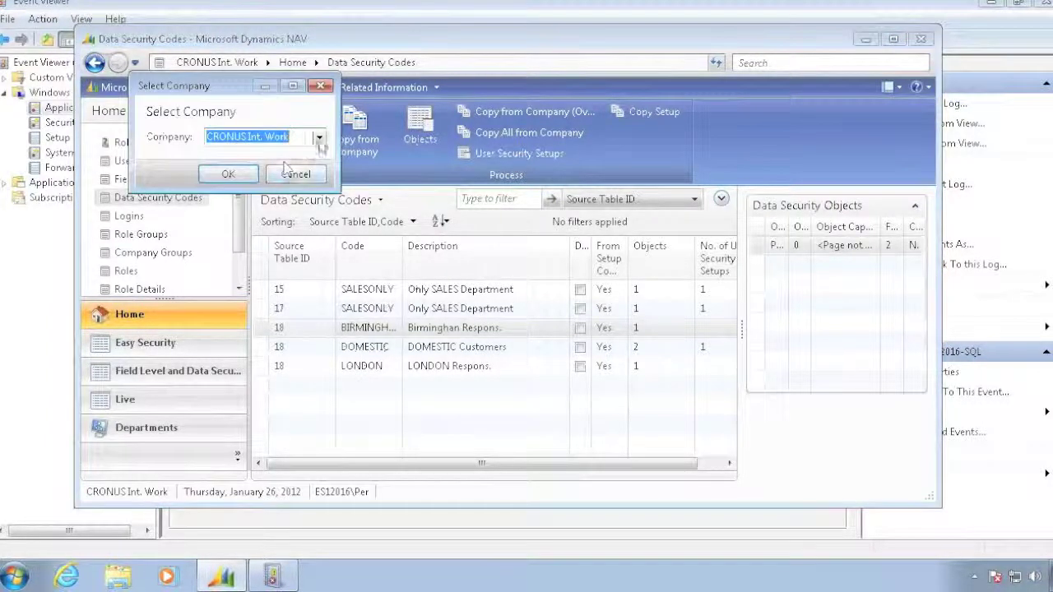
{"action": "left_click", "coordinate": [319, 137]}
{"action": "left_click", "coordinate": [241, 180]}
{"action": "left_click", "coordinate": [227, 175]}
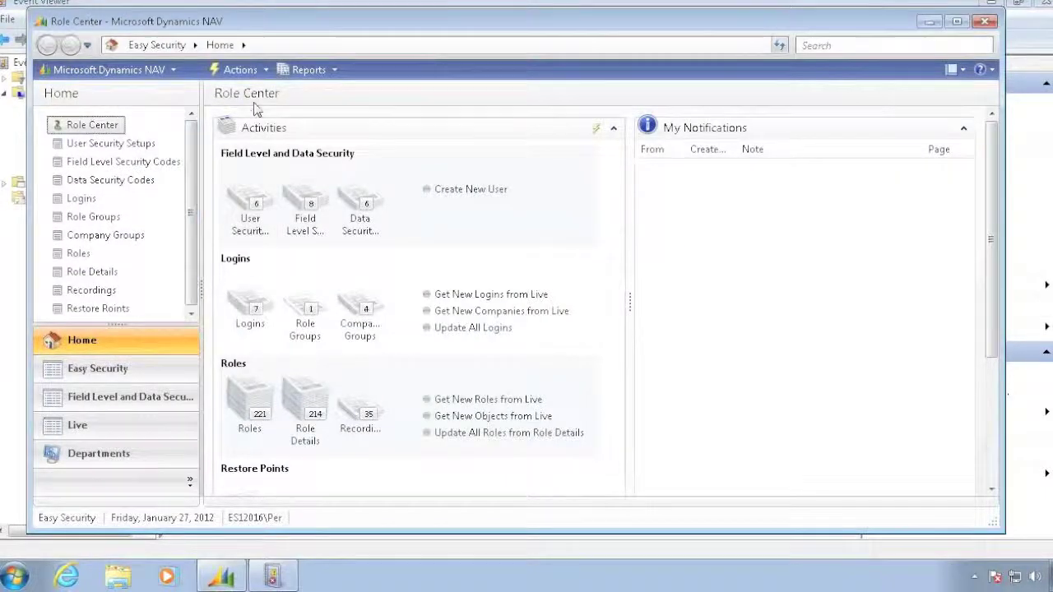
- Add NAS process entry 4 with type Copy FLADS Setup Data
{"action": "left_click", "coordinate": [239, 70]}
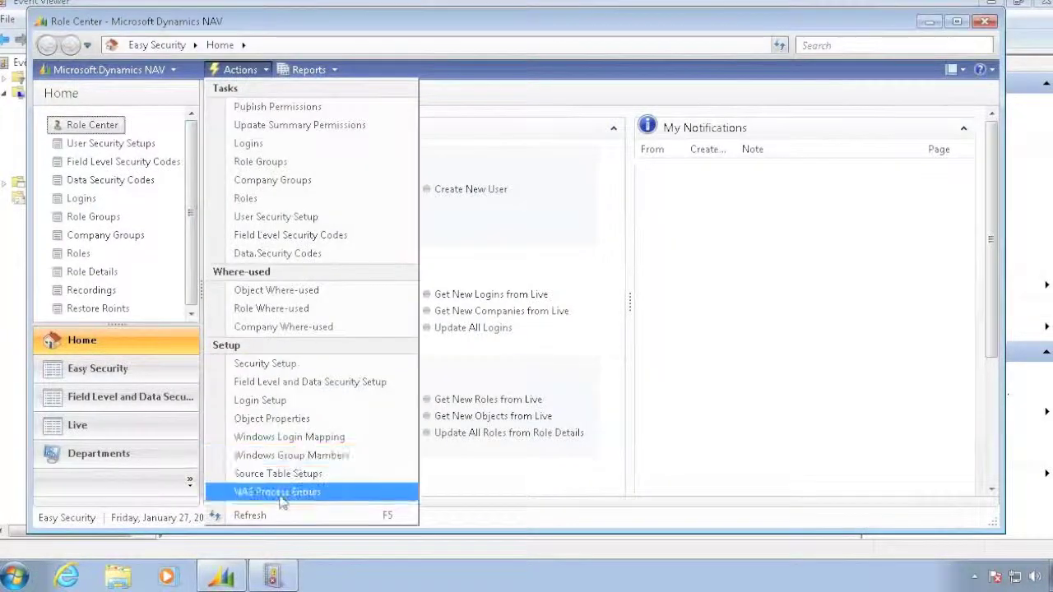
{"action": "left_click", "coordinate": [272, 491]}
{"action": "left_click", "coordinate": [186, 326]}
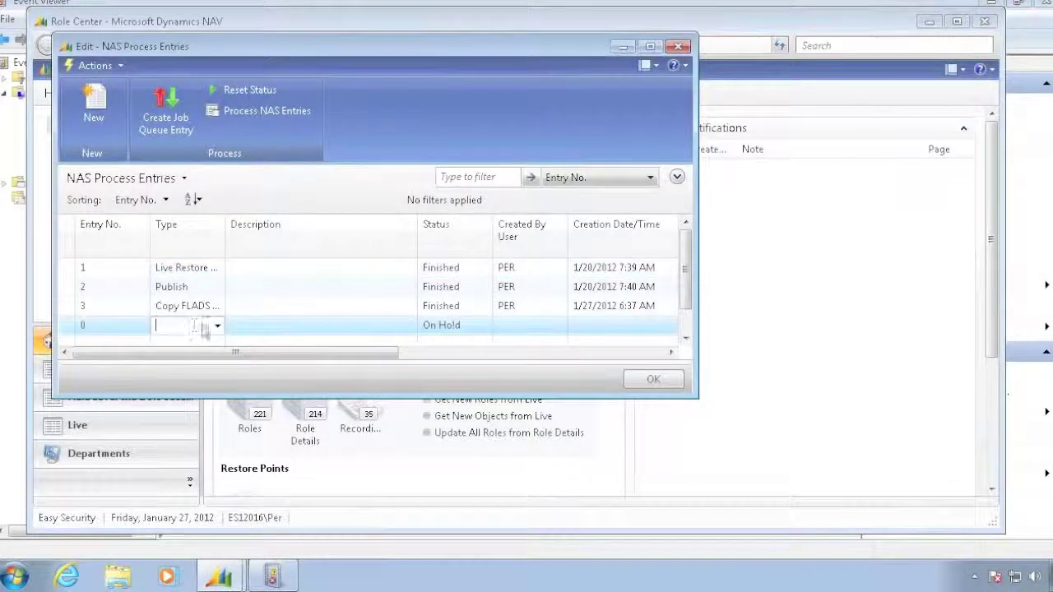
{"action": "left_click", "coordinate": [217, 325]}
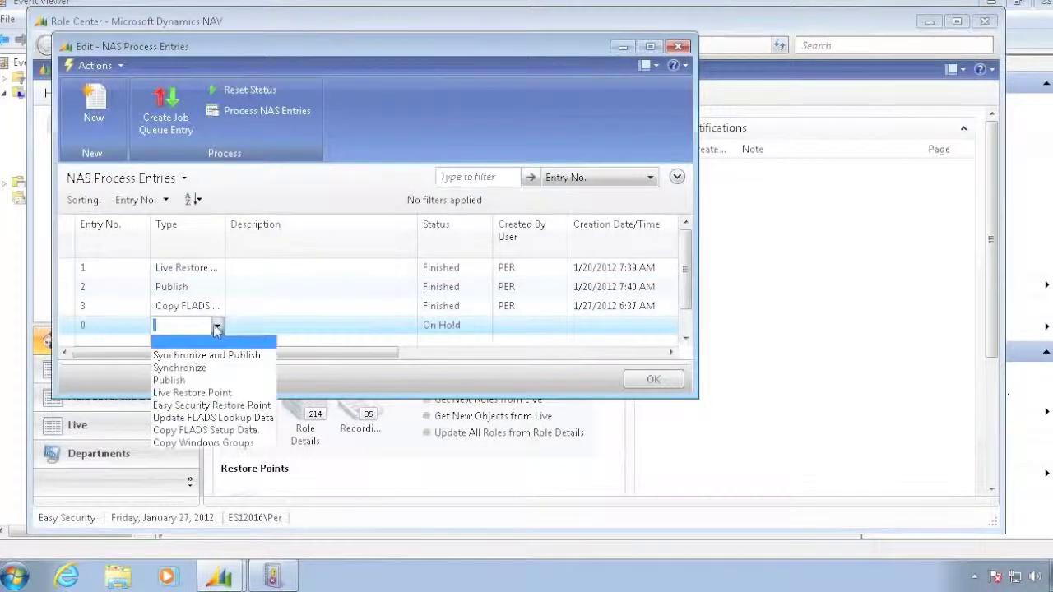
{"action": "left_click", "coordinate": [204, 430]}
{"action": "key", "text": "Tab"}
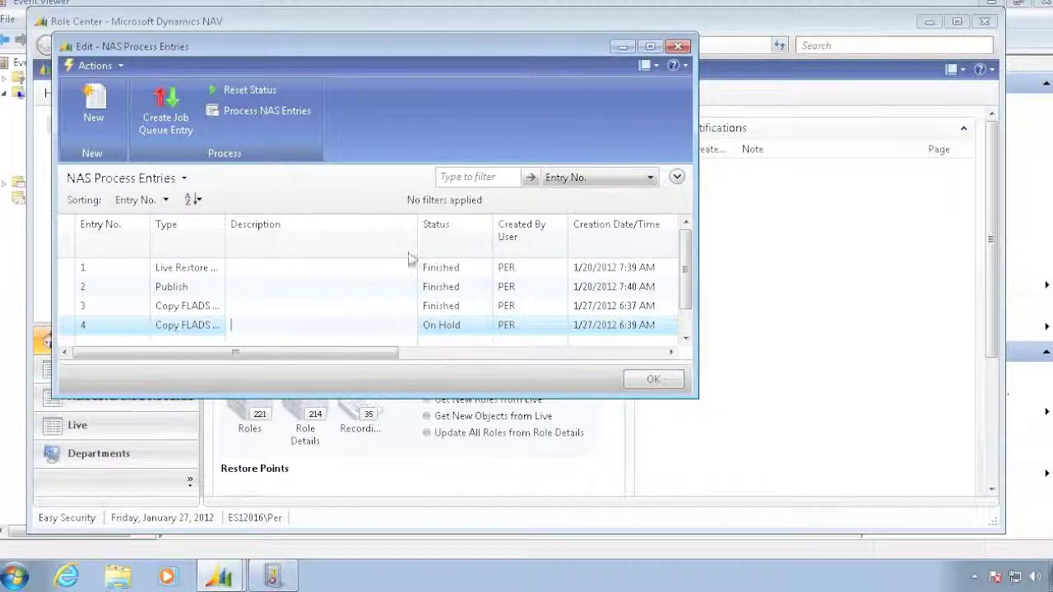
- Process entry 4 through the NAS job queue and confirm it shows Finished
{"action": "left_click", "coordinate": [243, 109]}
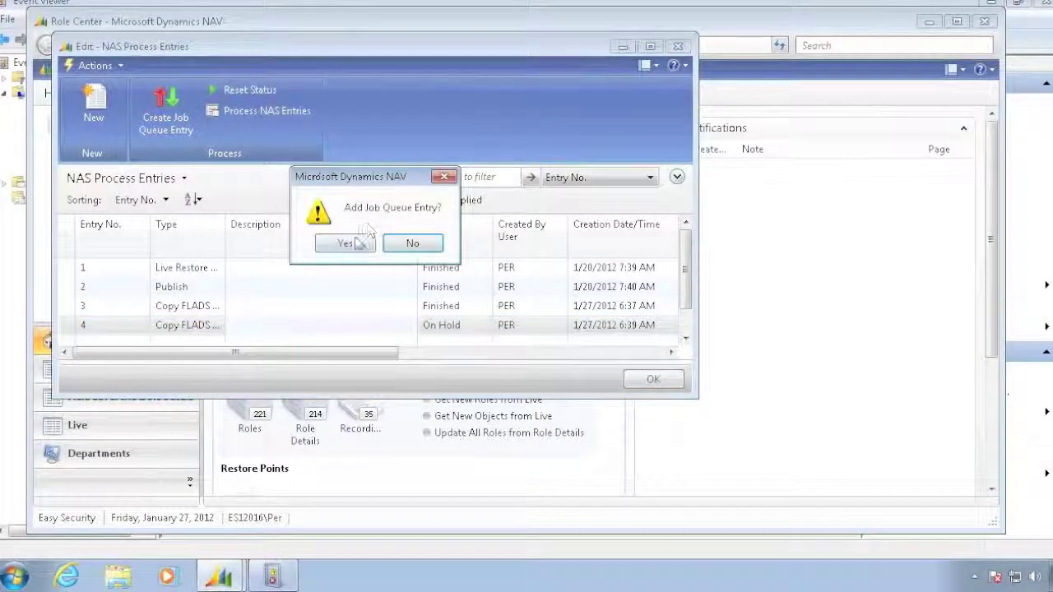
{"action": "left_click", "coordinate": [360, 242]}
{"action": "left_click", "coordinate": [459, 245]}
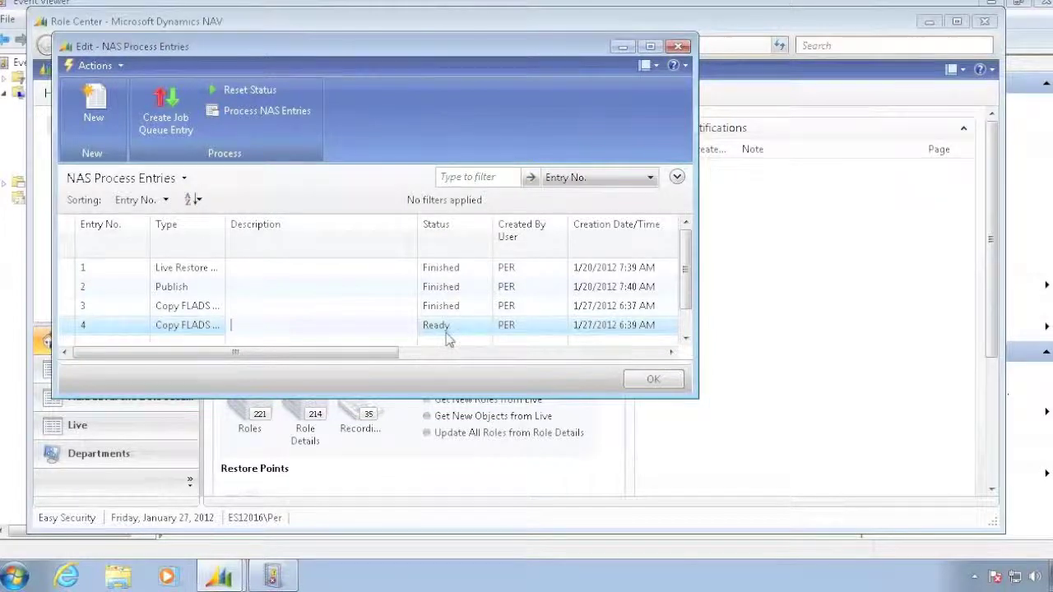
{"action": "key", "text": "Up"}
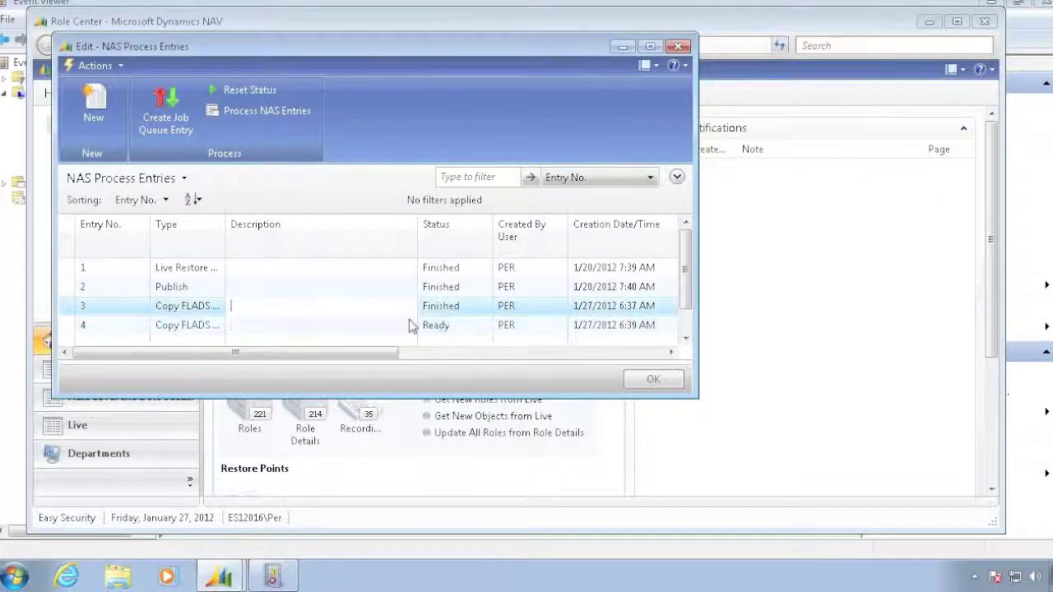
{"action": "left_click", "coordinate": [410, 321]}
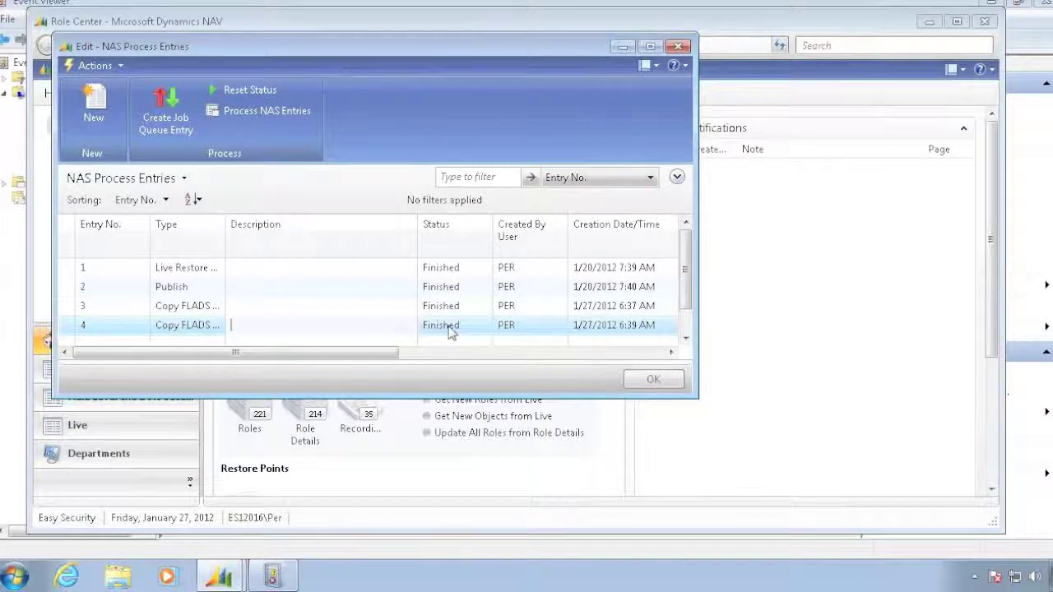
{"action": "left_click", "coordinate": [273, 579]}
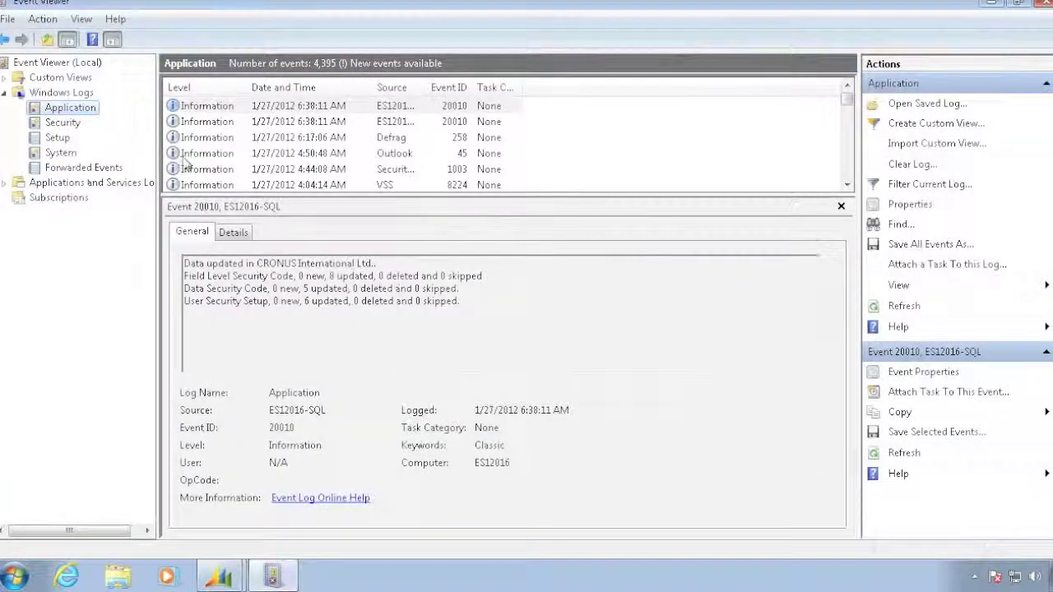
- Refresh the Application log, read the newest event reporting 1 new data security code, and close NAS Process Entries
{"action": "key", "text": "F5"}
{"action": "left_click", "coordinate": [227, 107]}
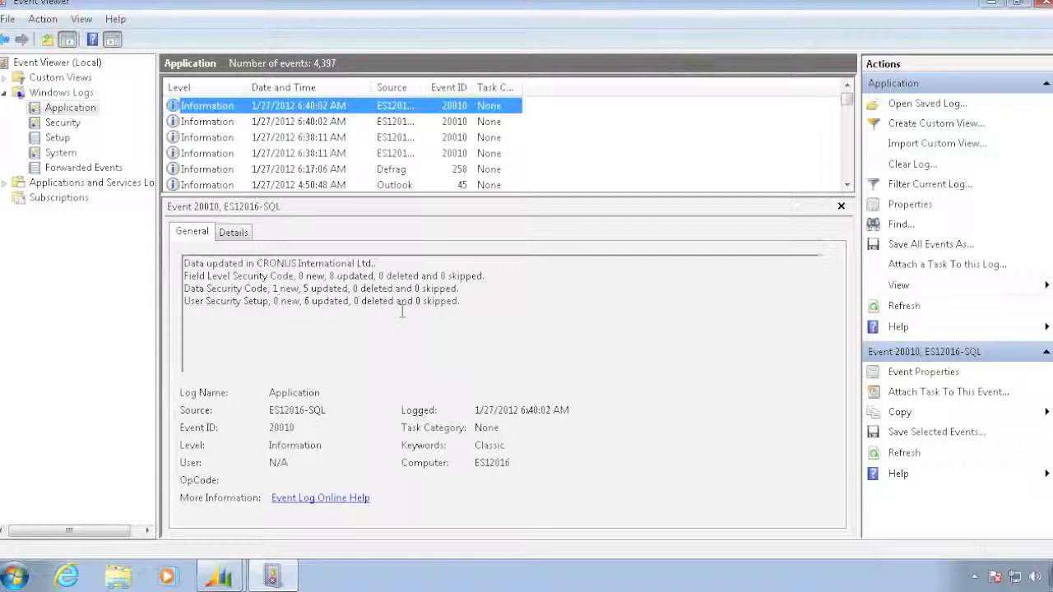
{"action": "key", "text": "alt+Tab"}
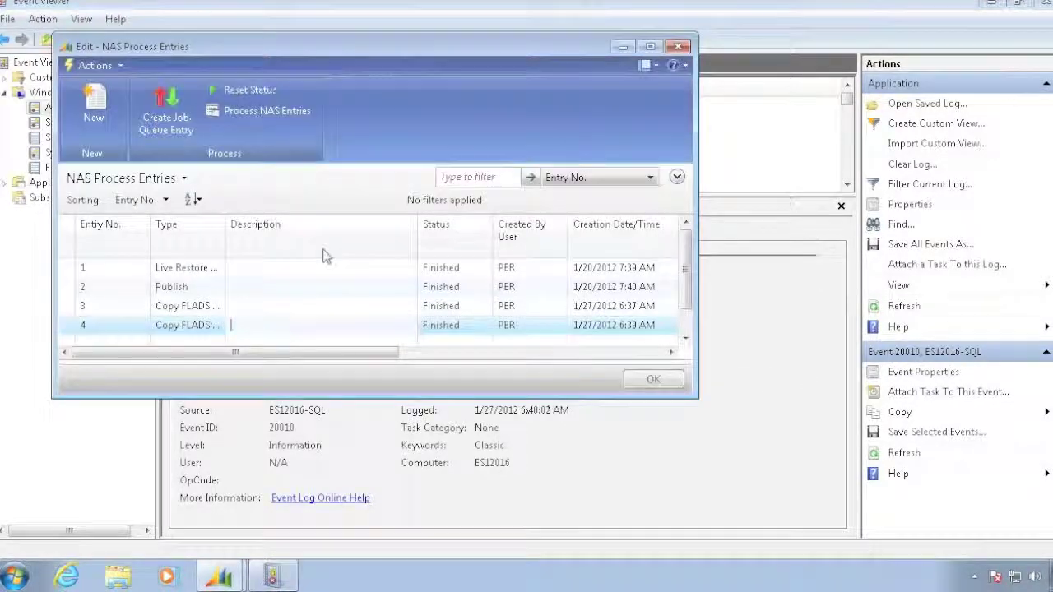
{"action": "key", "text": "Escape"}
{"action": "key", "text": "alt+Tab"}
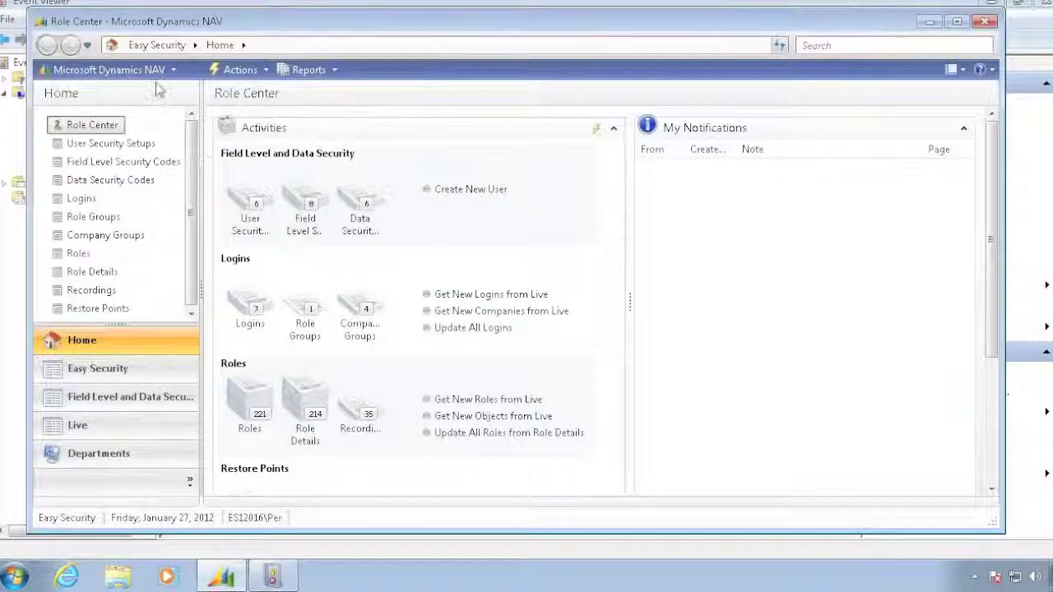
- Switch the company to CRONUS Int. Work
{"action": "left_click", "coordinate": [156, 70]}
{"action": "left_click", "coordinate": [103, 148]}
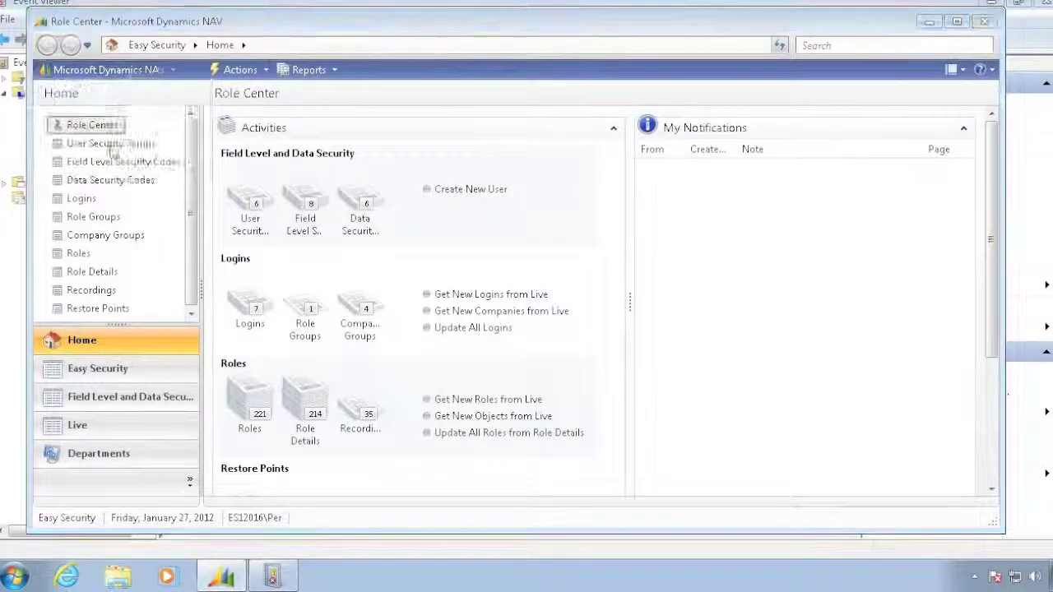
{"action": "left_click", "coordinate": [319, 136]}
{"action": "left_click", "coordinate": [242, 170]}
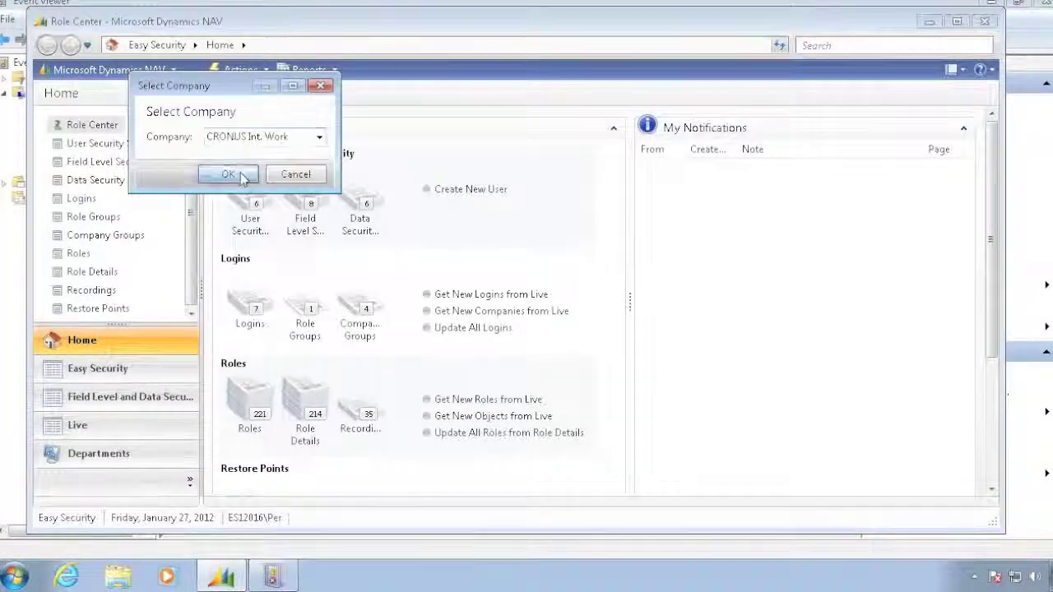
{"action": "left_click", "coordinate": [242, 176]}
{"action": "left_click", "coordinate": [650, 339]}
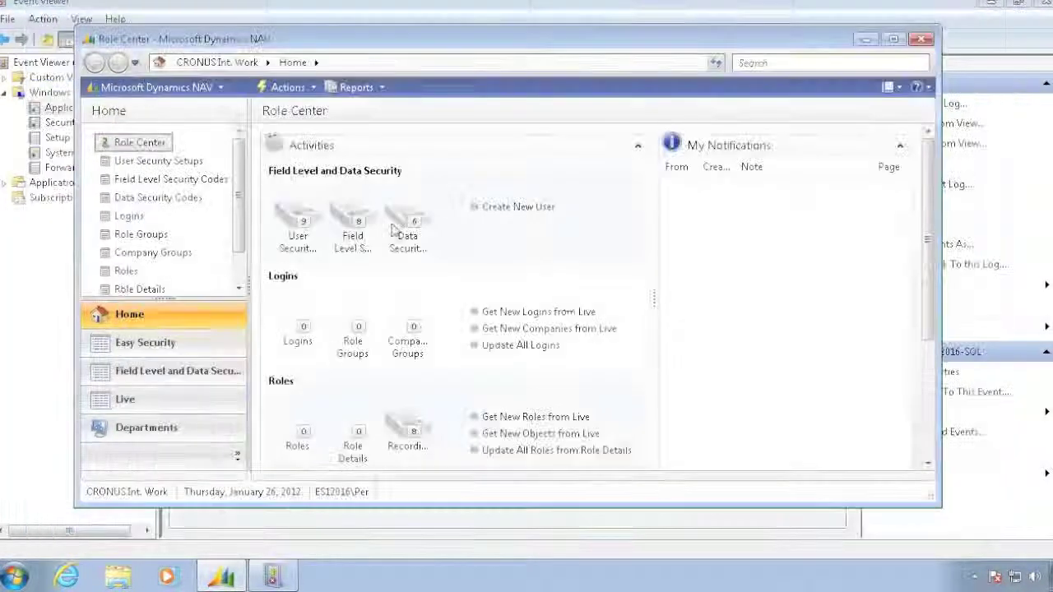
- Inspect the FOREIGN code's two objects and its ''|FOREIGN Customer Posting Group filter
{"action": "left_click", "coordinate": [160, 200]}
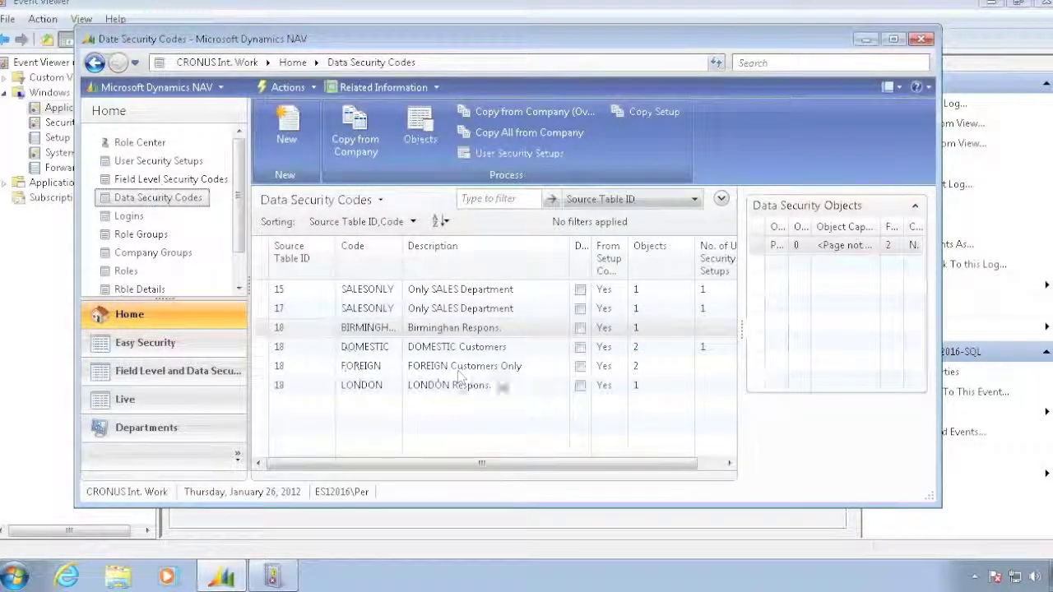
{"action": "left_click", "coordinate": [641, 370]}
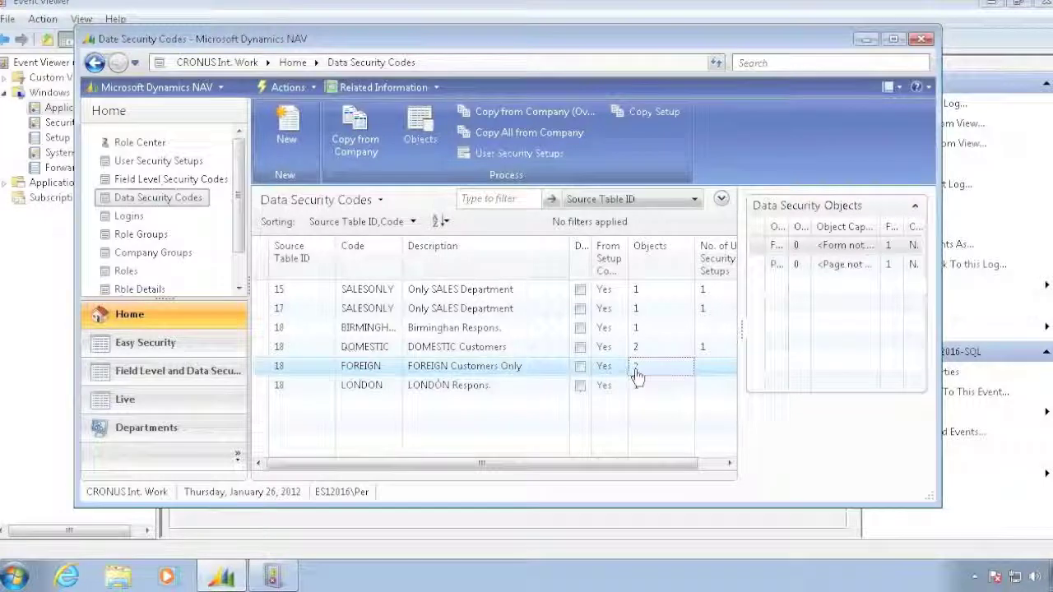
{"action": "left_click", "coordinate": [637, 372]}
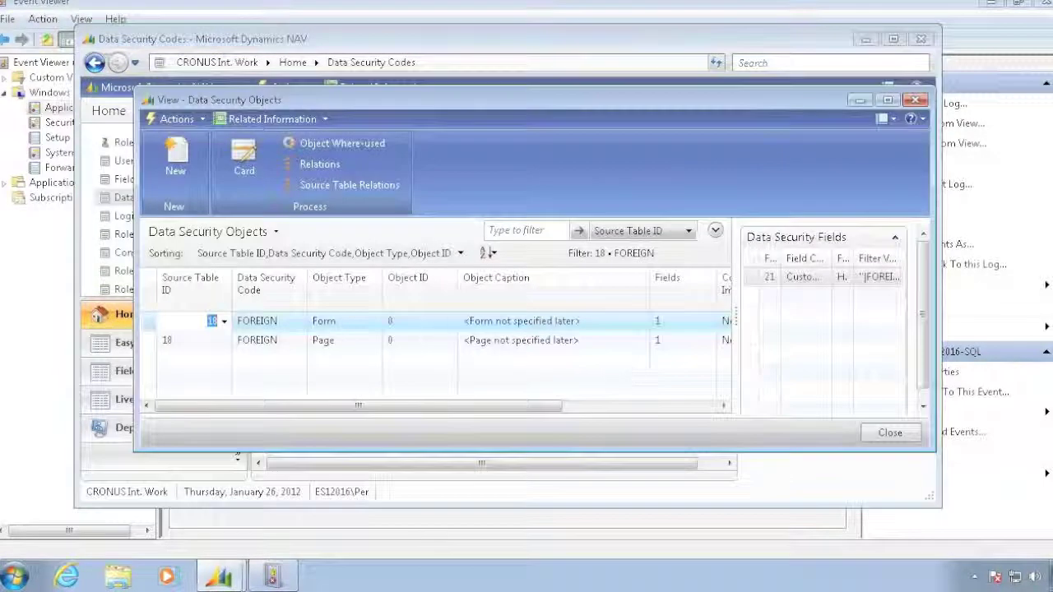
{"action": "left_click", "coordinate": [245, 165]}
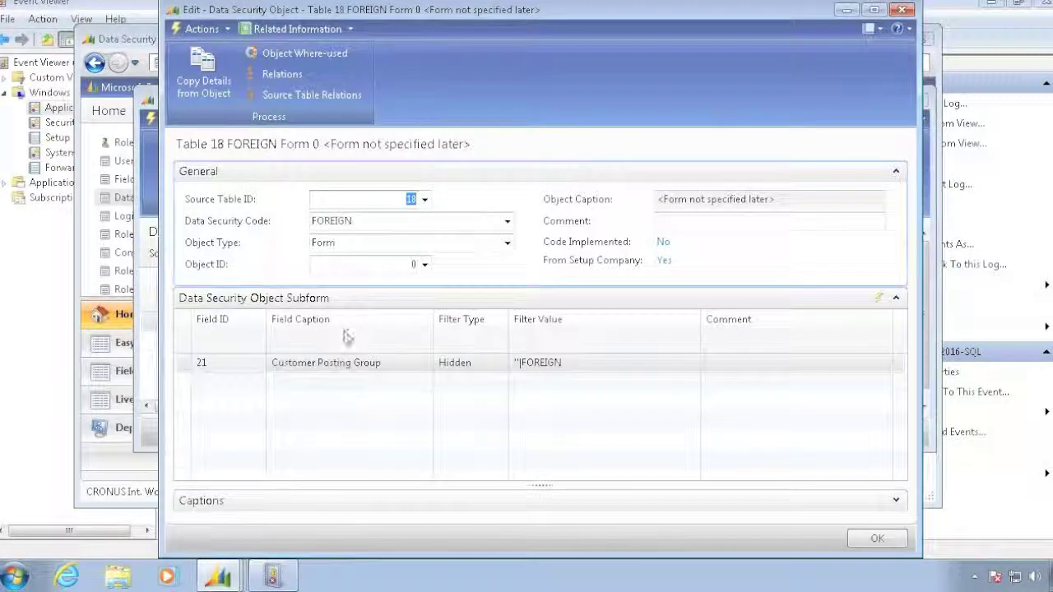
{"action": "key", "text": "Escape"}
{"action": "key", "text": "Escape"}
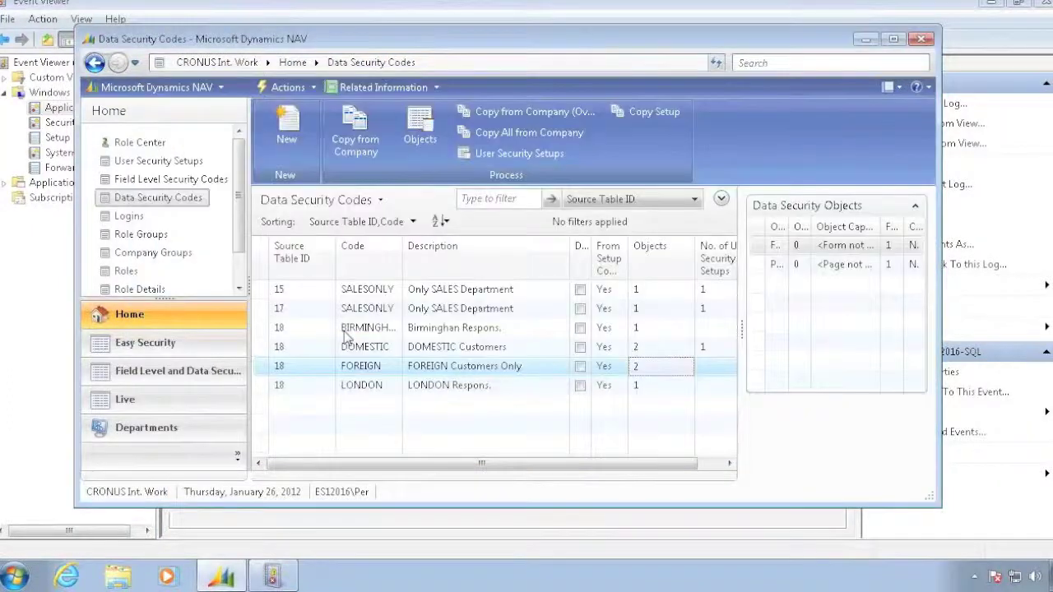